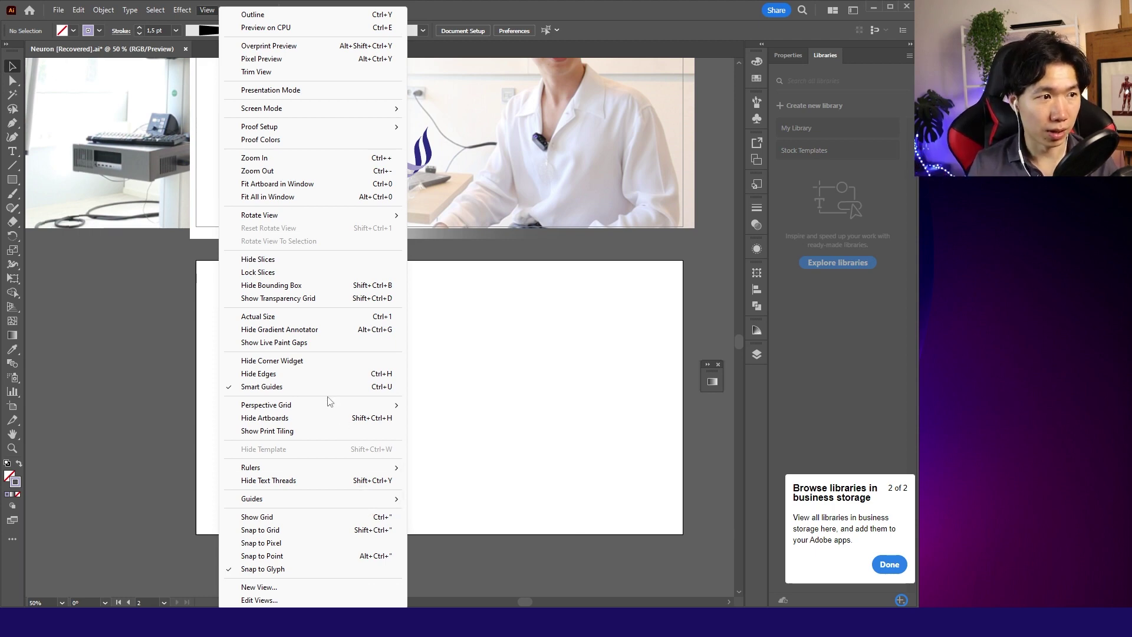
# Step: Show the grid, turn on Snap to Grid, and place a first Pen anchor
pyautogui.click(257, 516)
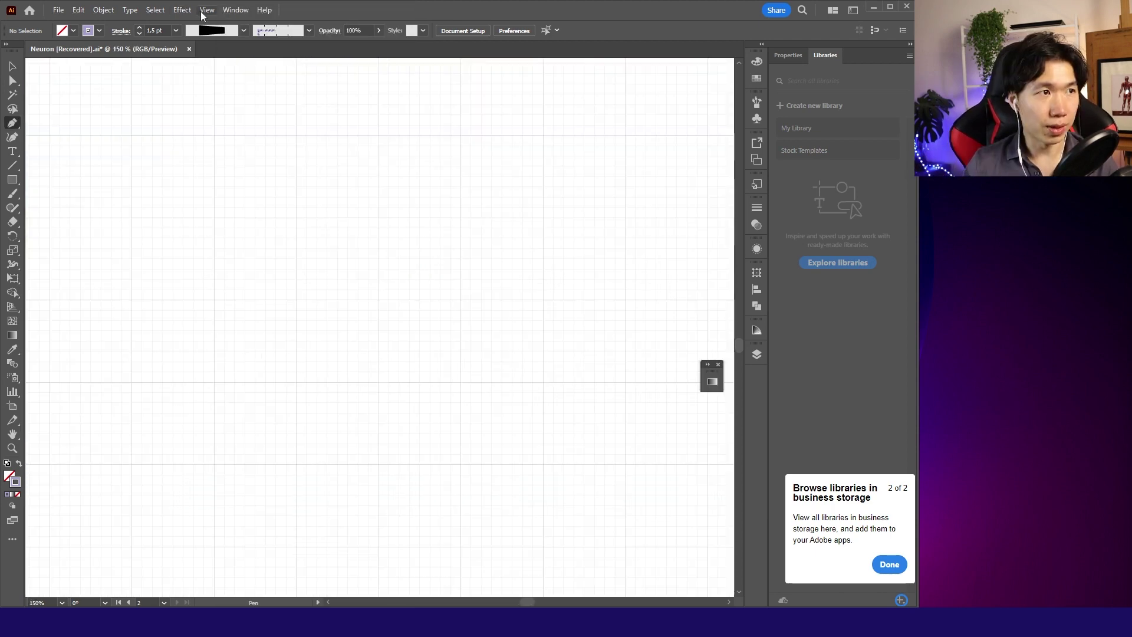
pyautogui.click(201, 11)
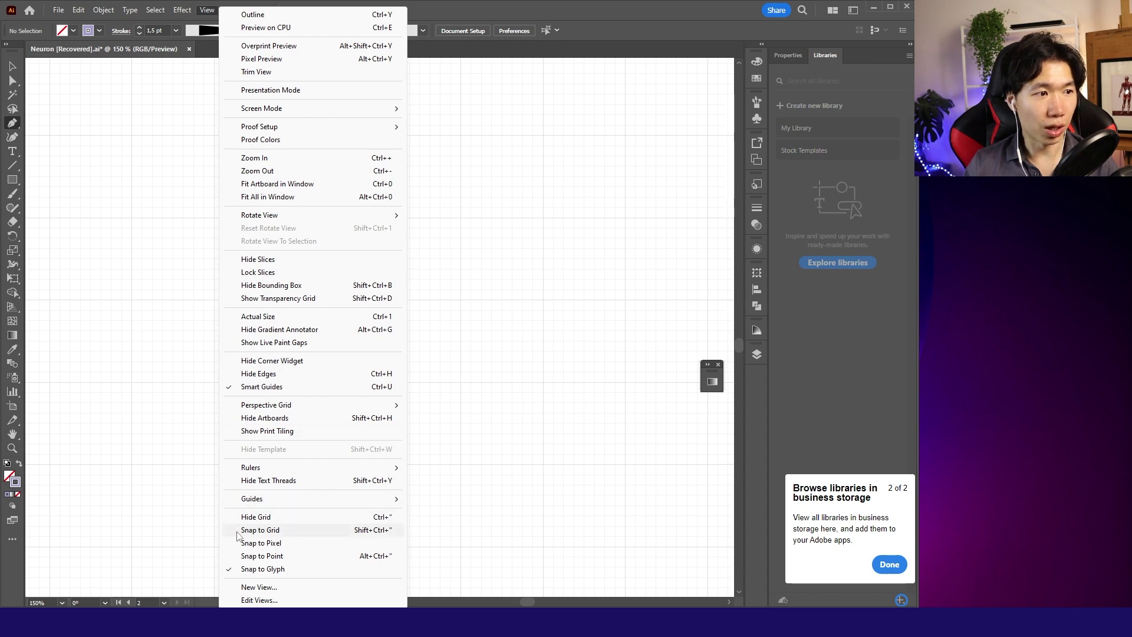
pyautogui.click(267, 532)
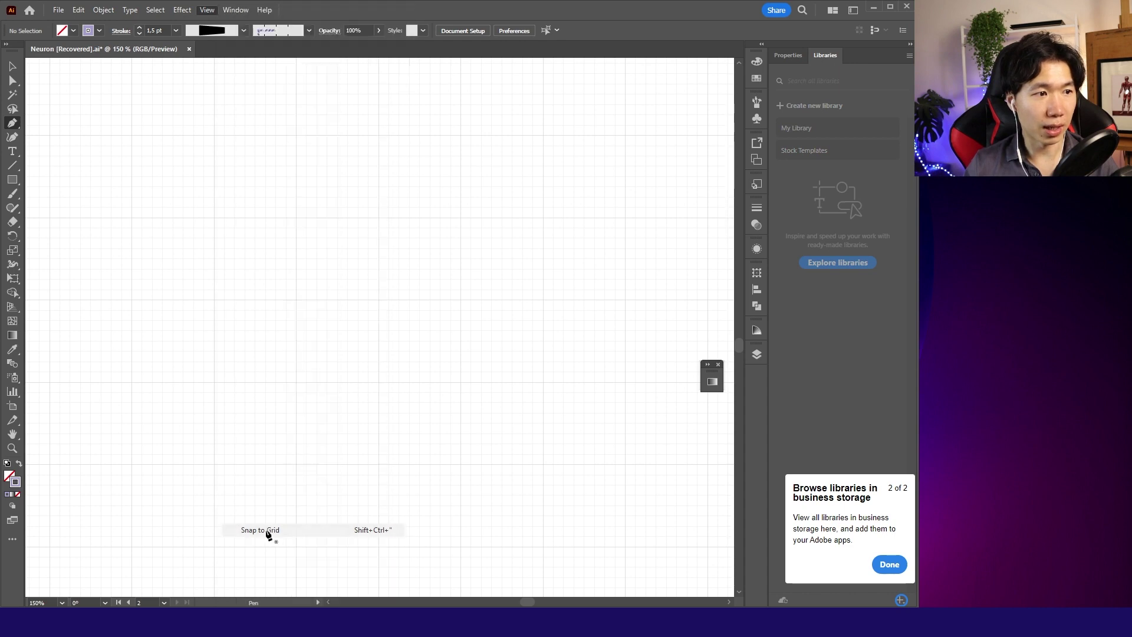
pyautogui.click(379, 464)
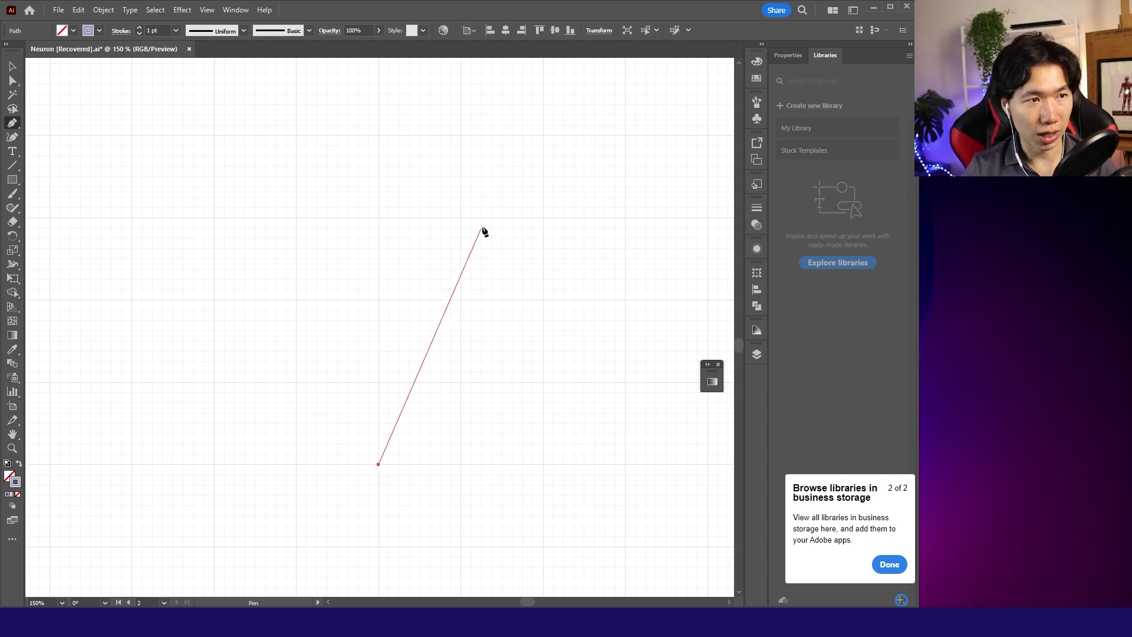
# Step: Redo the start point and draw a closed four-point slanted parallelogram on the grid
pyautogui.hotkey('ctrl', 'z')
pyautogui.click(213, 463)
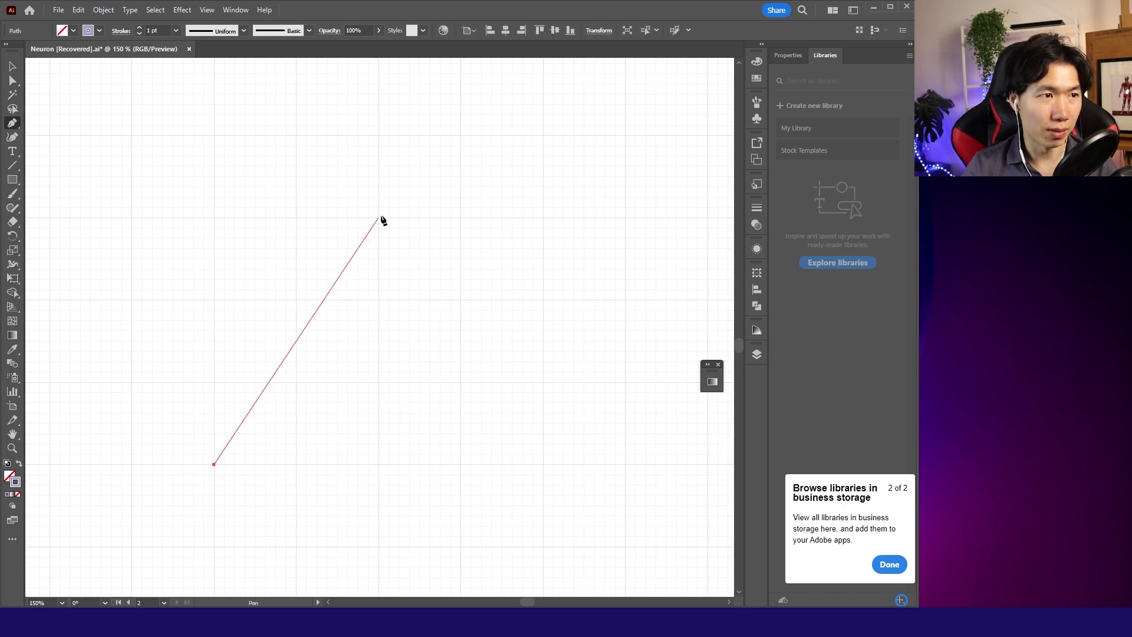
pyautogui.click(460, 217)
pyautogui.click(542, 218)
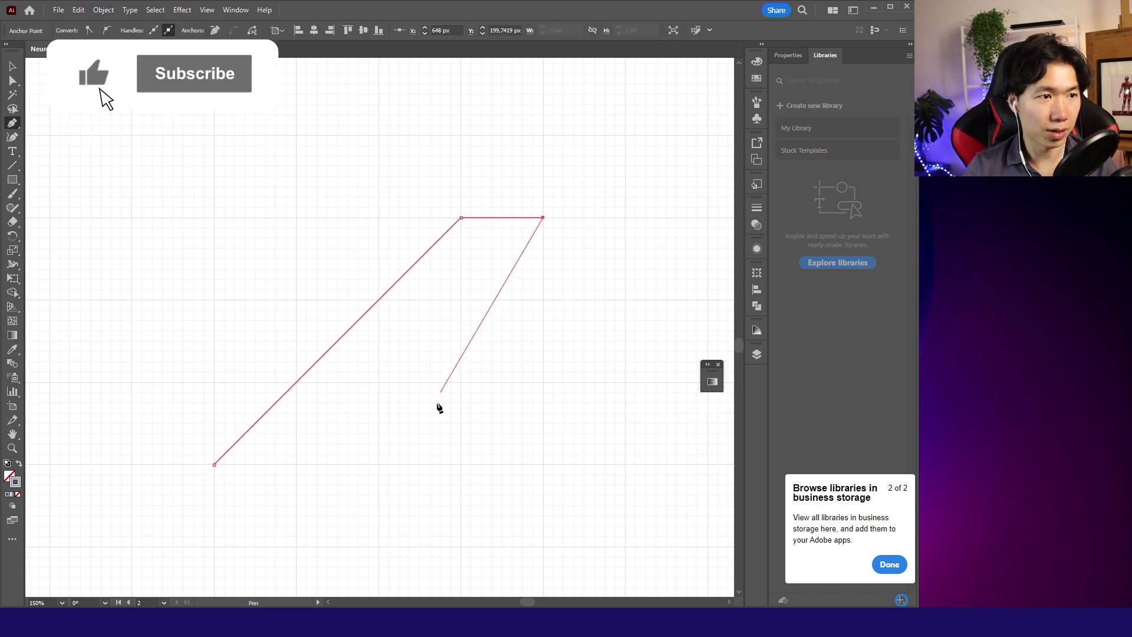
pyautogui.click(297, 465)
pyautogui.click(214, 464)
# Step: Make both top corner anchors smooth and reshape the right edge into a curve
pyautogui.press('a')
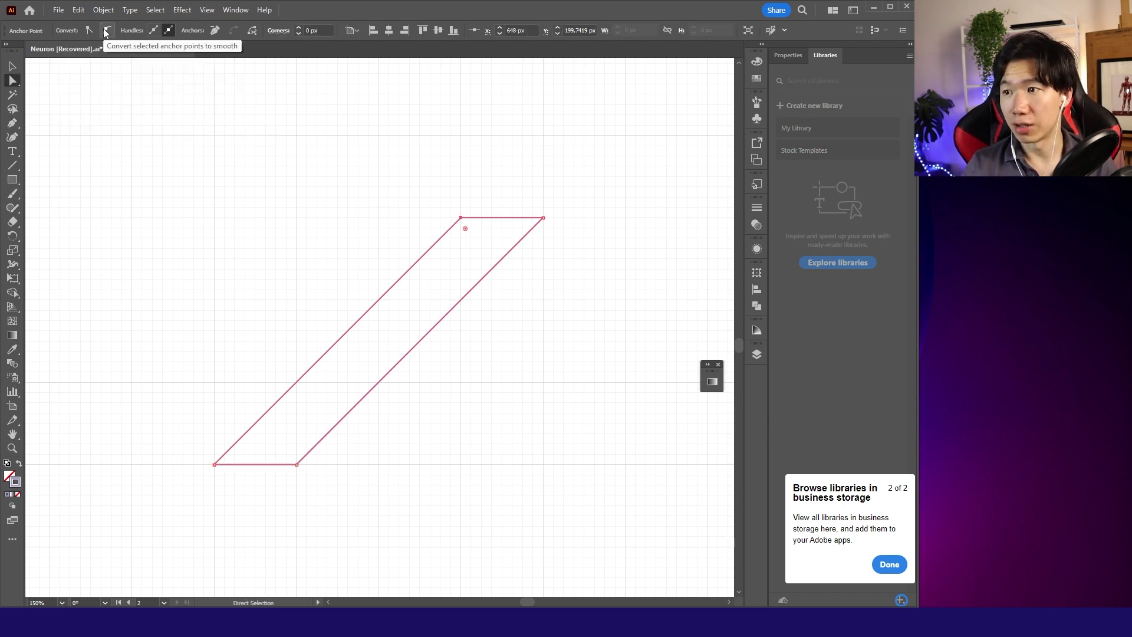
pyautogui.click(104, 31)
pyautogui.click(543, 217)
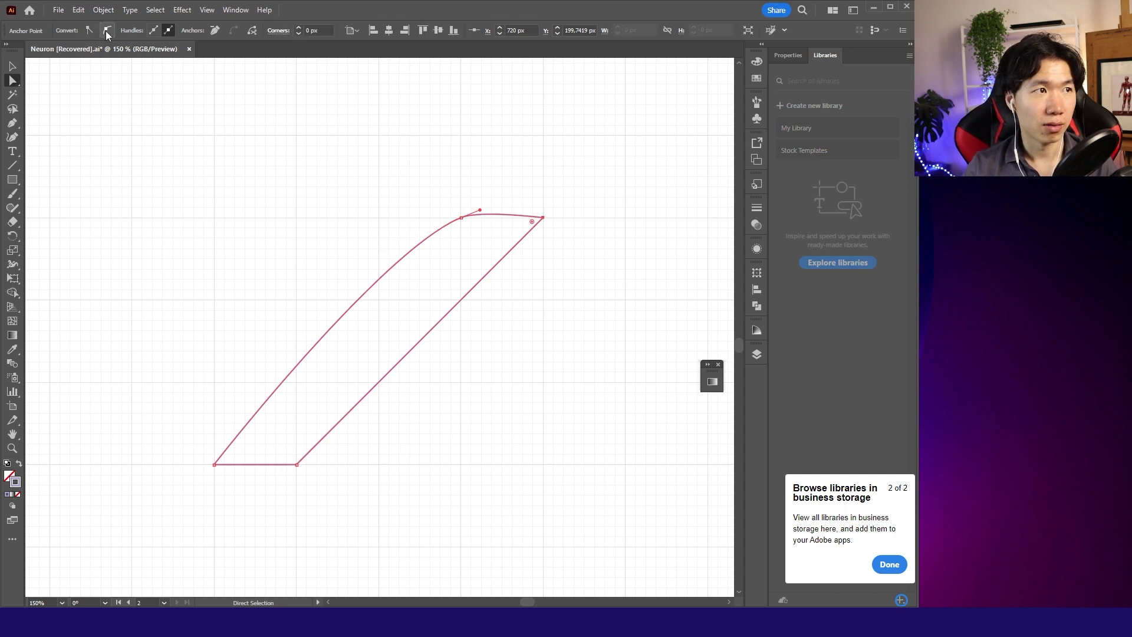
pyautogui.click(106, 31)
pyautogui.moveTo(573, 305); pyautogui.dragTo(463, 219)
# Step: Make both bottom corner anchors smooth with horizontal handles
pyautogui.hotkey('ctrl', '-')
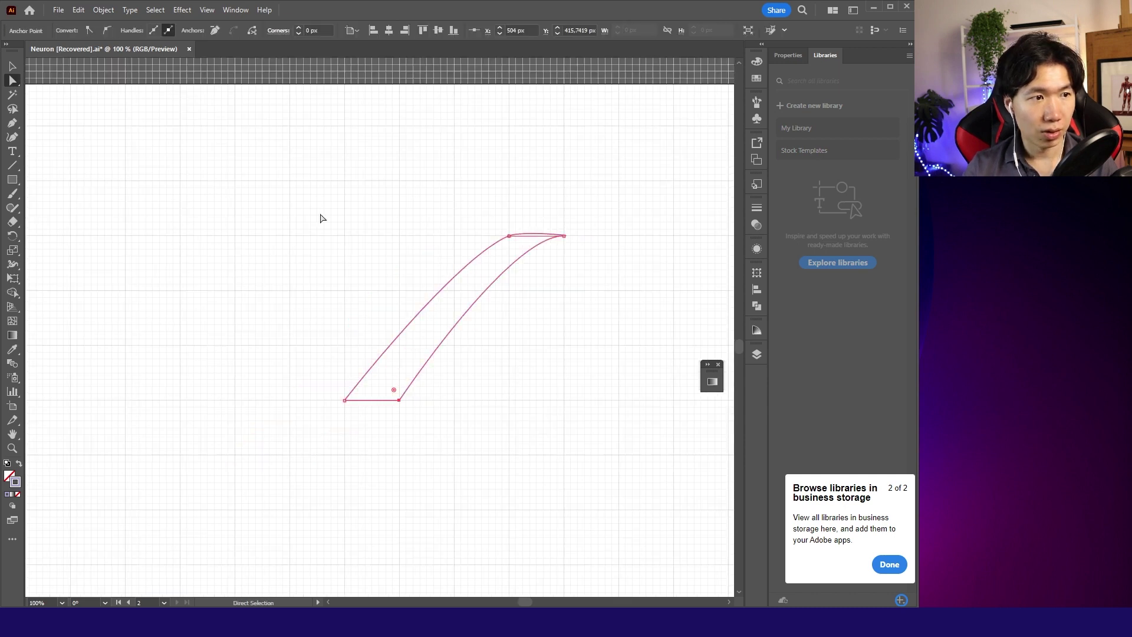
pyautogui.click(109, 30)
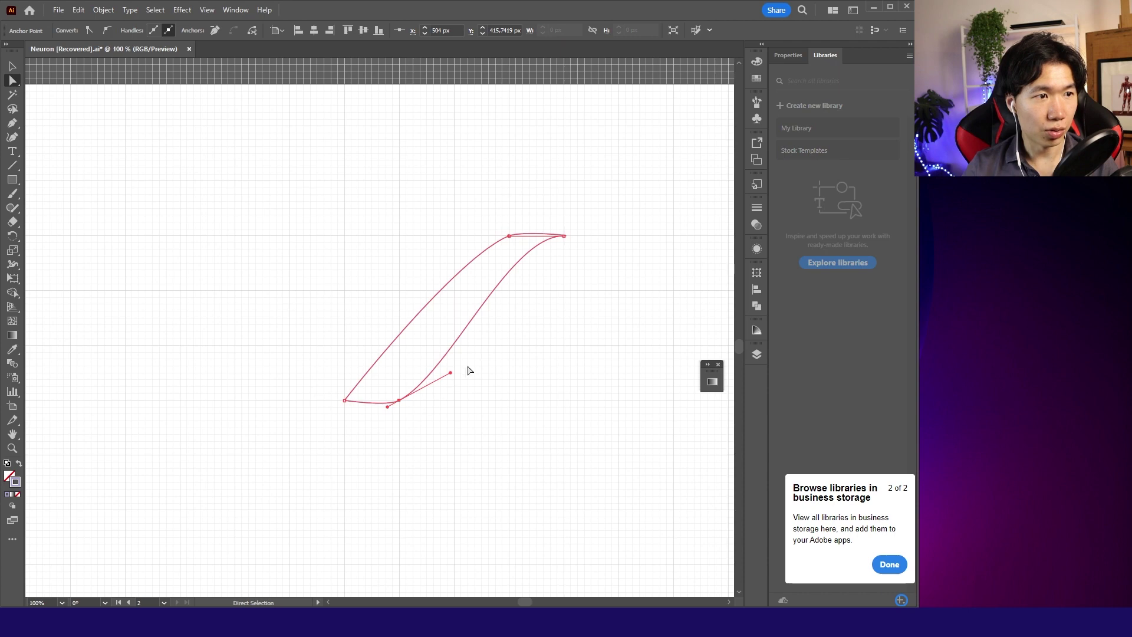
pyautogui.moveTo(449, 376); pyautogui.dragTo(452, 401)
pyautogui.click(344, 400)
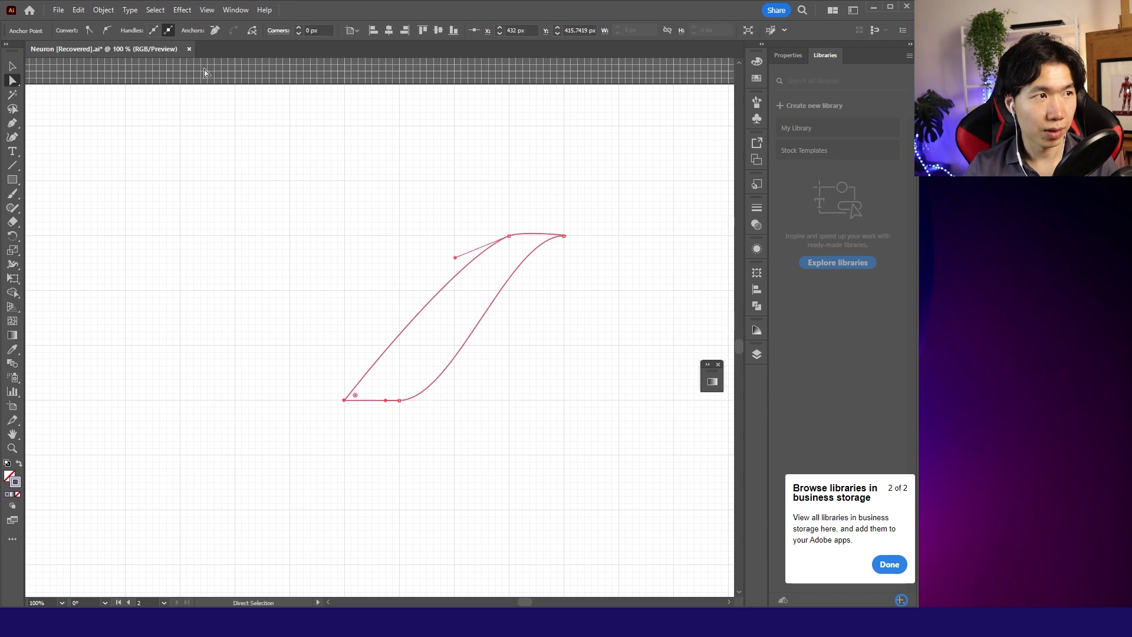
pyautogui.click(107, 30)
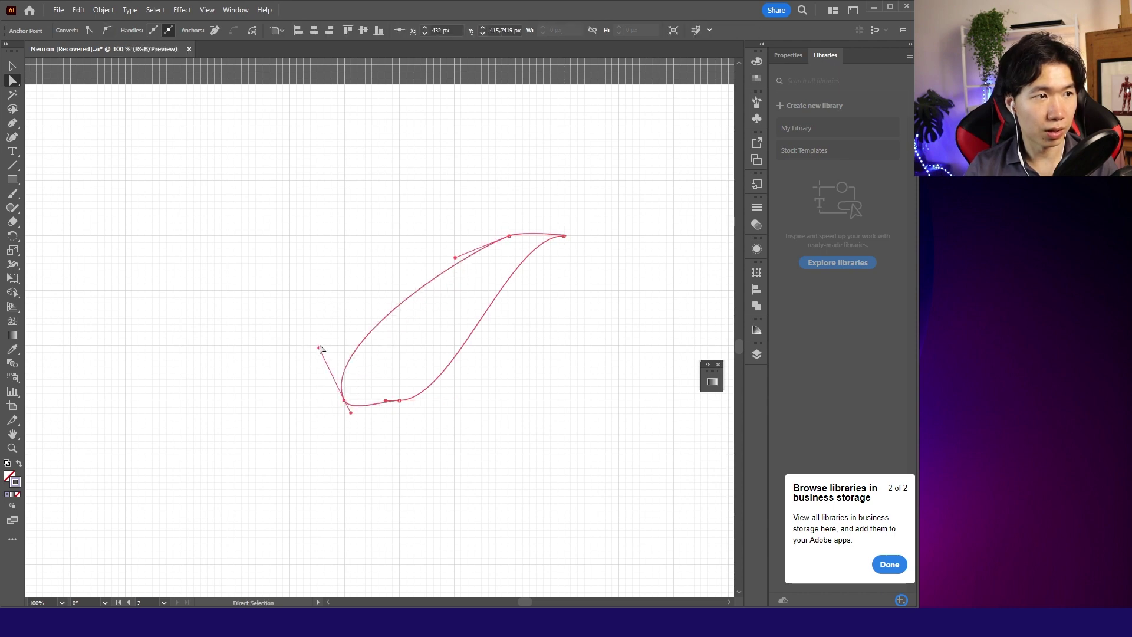
pyautogui.moveTo(319, 348); pyautogui.dragTo(401, 401)
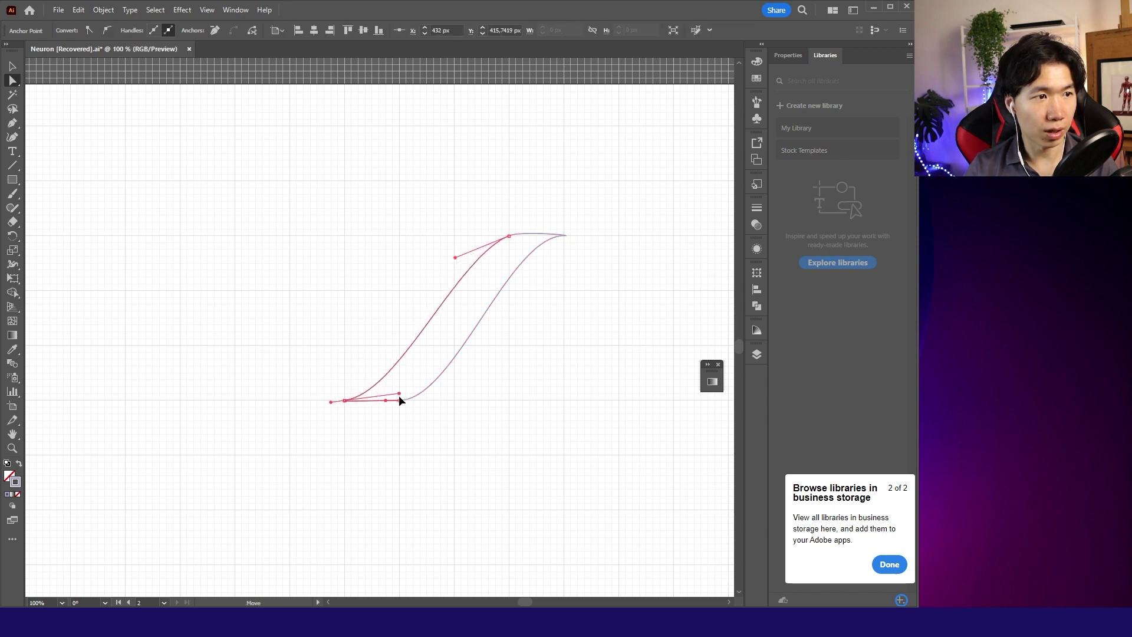
pyautogui.click(440, 426)
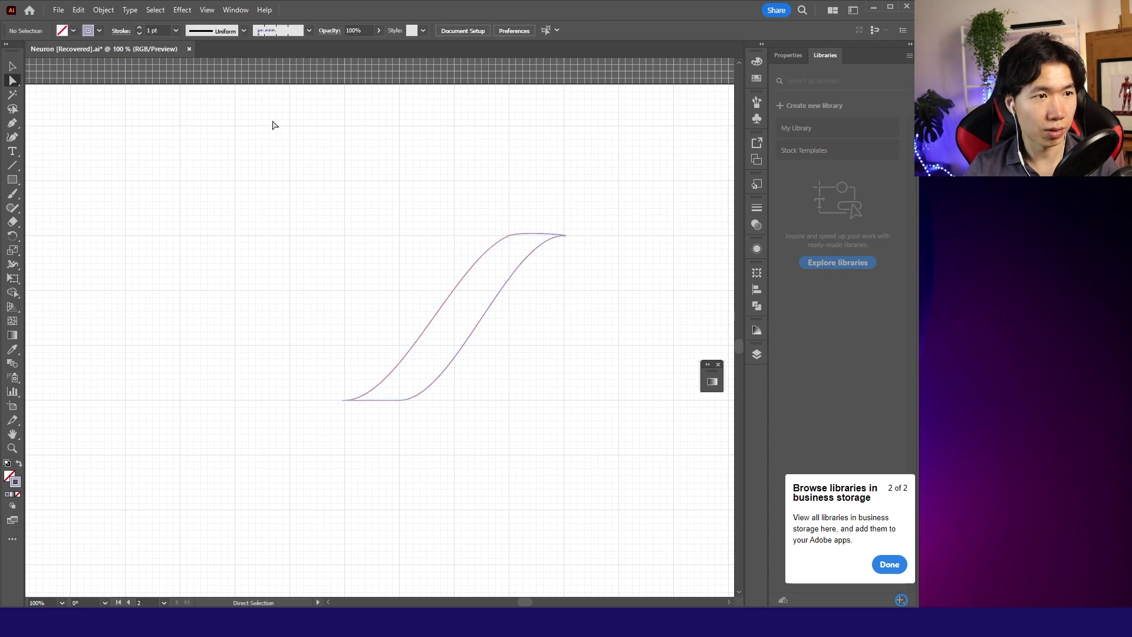
# Step: Level the top anchor's handles horizontally and fine-tune their length
pyautogui.hotkey('ctrl', '+')
pyautogui.click(619, 120)
pyautogui.moveTo(617, 119); pyautogui.dragTo(622, 122)
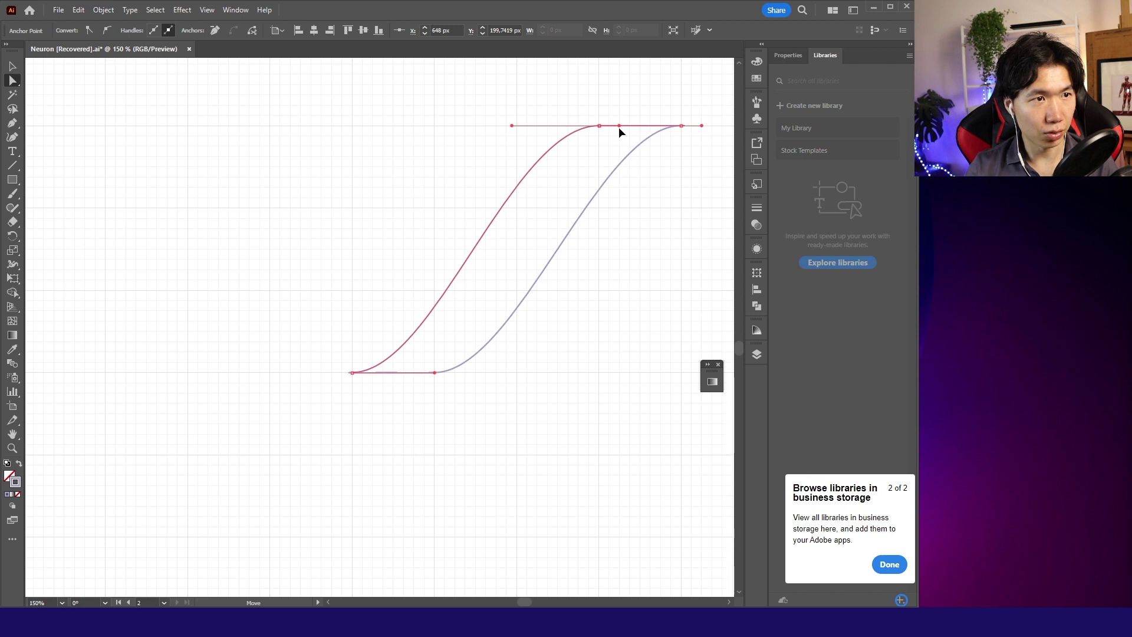
pyautogui.moveTo(619, 127); pyautogui.dragTo(608, 128)
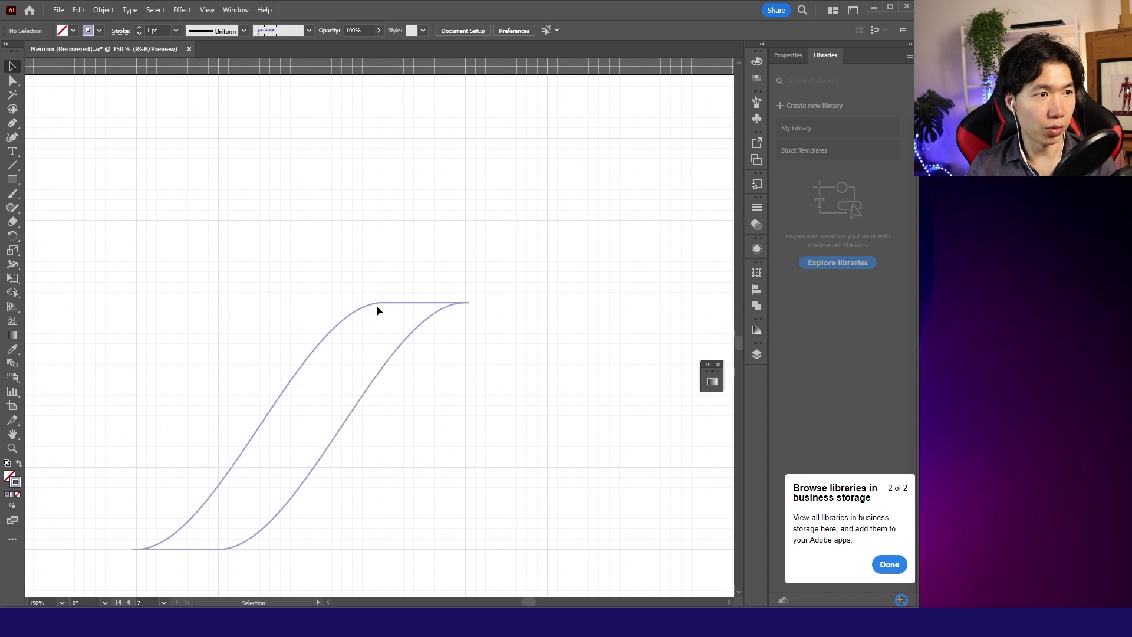
# Step: Fill the S-ribbon with a dark indigo swatch and set its stroke to None
pyautogui.click(377, 303)
pyautogui.press('F6')
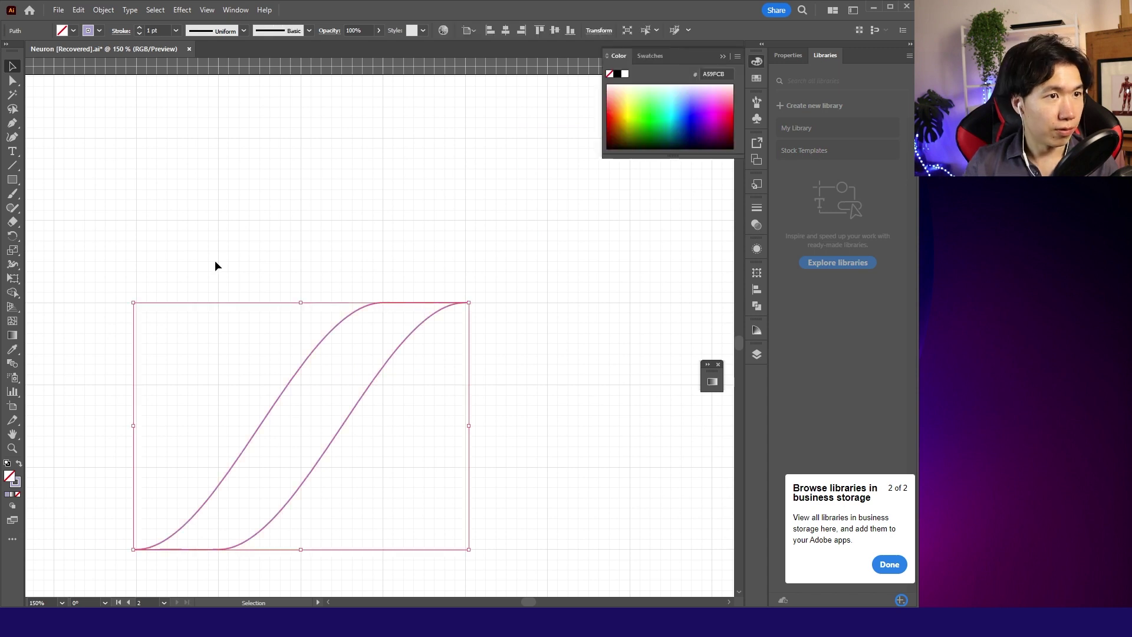
pyautogui.click(757, 77)
pyautogui.click(693, 101)
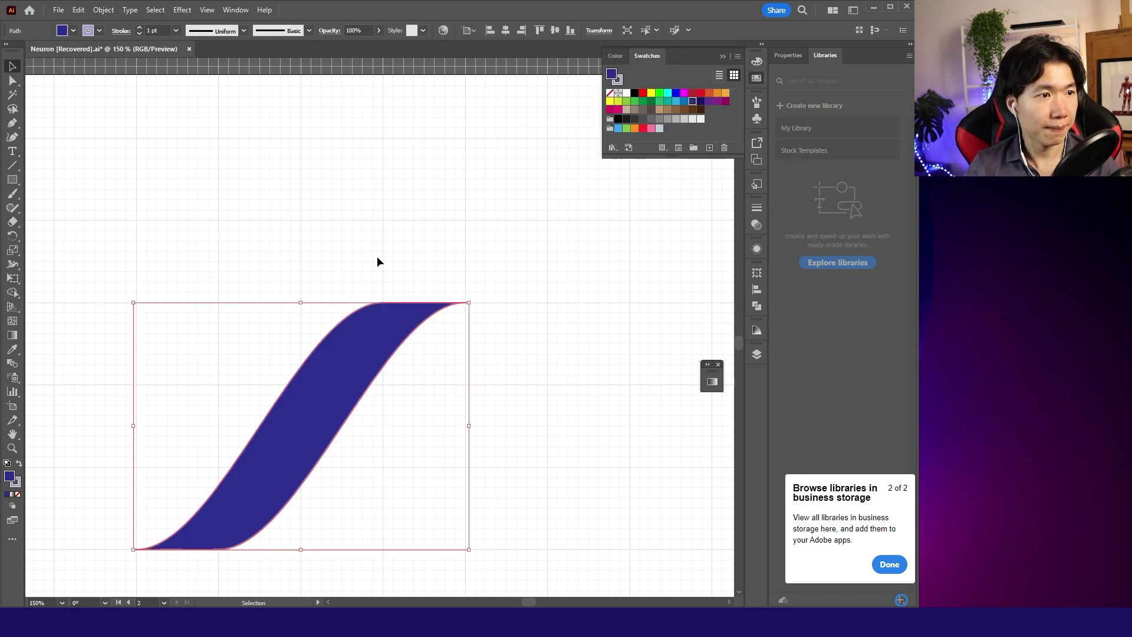
pyautogui.click(17, 485)
pyautogui.click(20, 494)
pyautogui.click(263, 221)
pyautogui.scroll(-2, 264, 222)
# Step: Duplicate the ribbon, reflect the copy vertically, and slide it against the original
pyautogui.moveTo(327, 291); pyautogui.dragTo(401, 266)
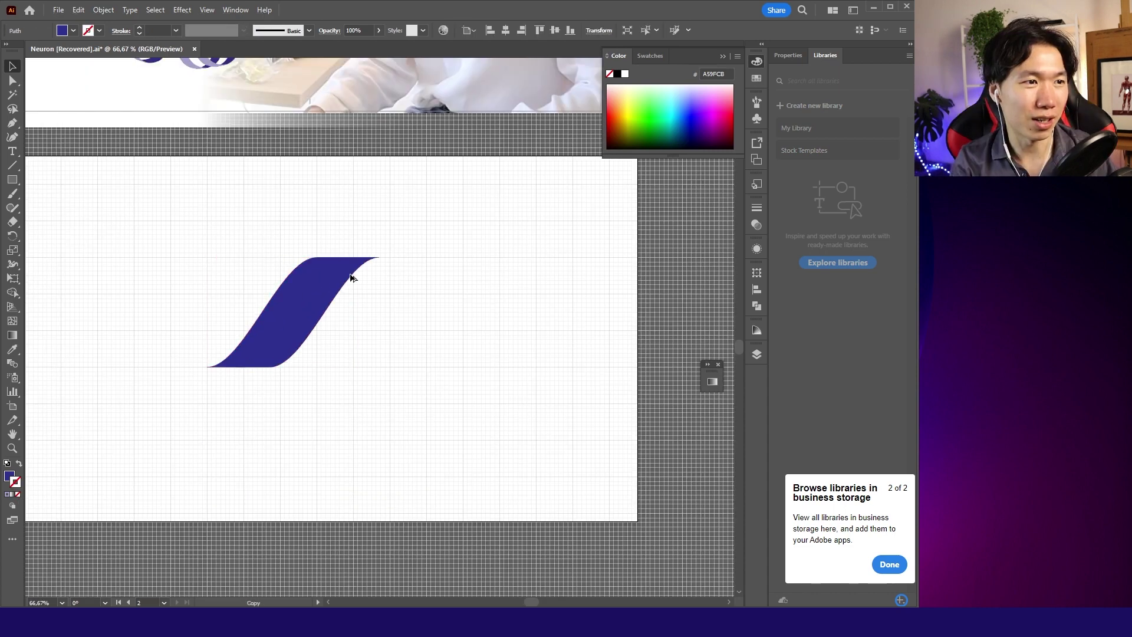
pyautogui.scroll(2, 303, 294)
pyautogui.click(12, 238)
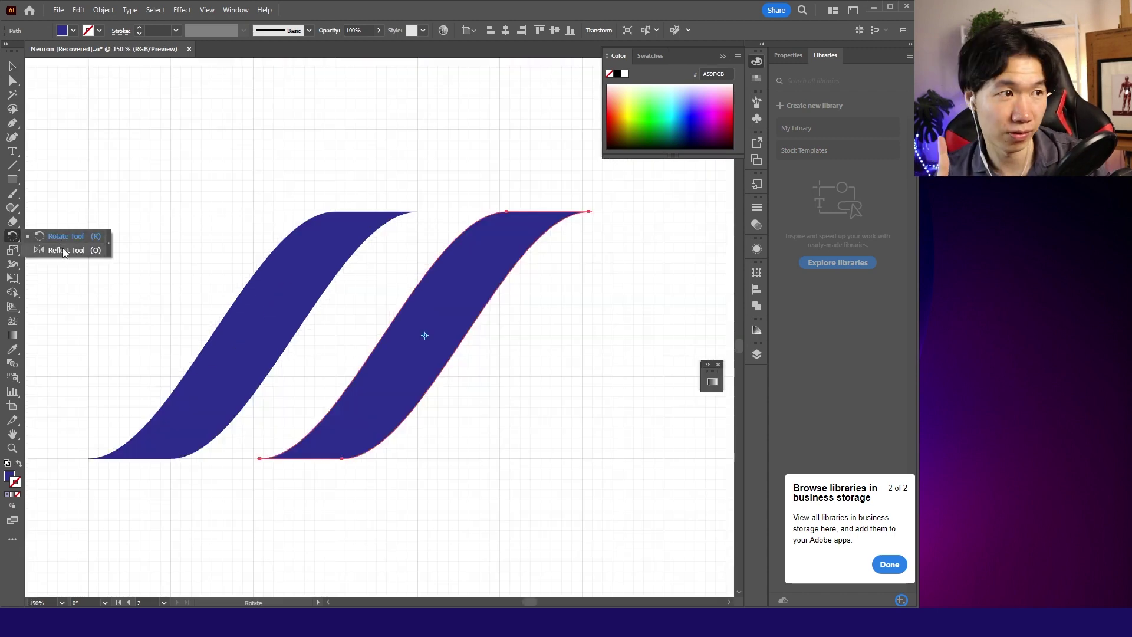
pyautogui.doubleClick(63, 248)
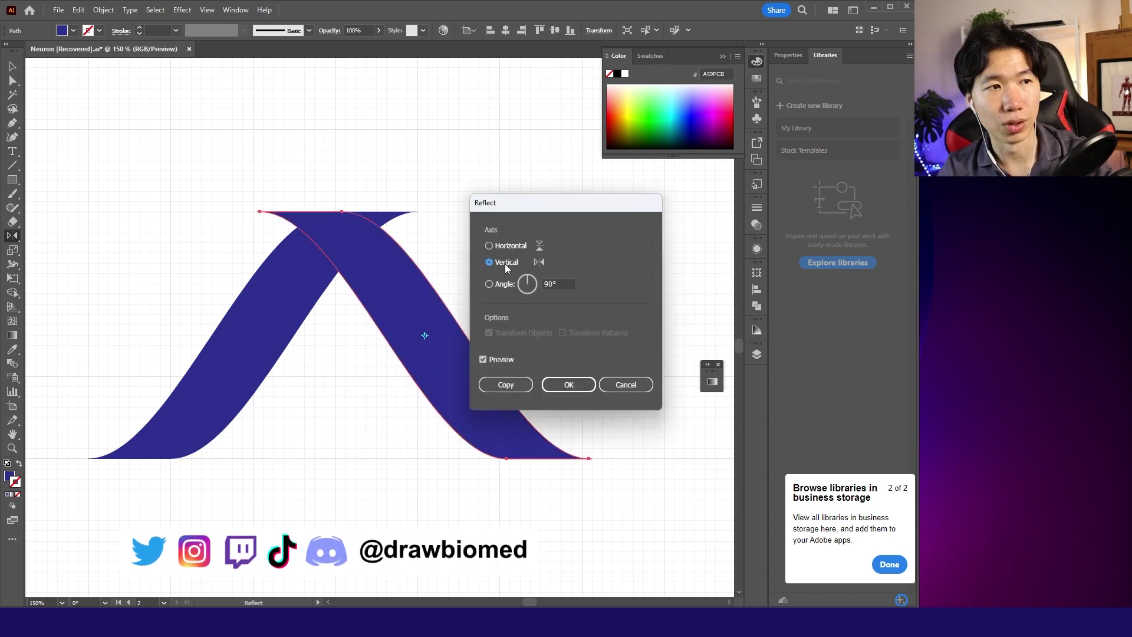
pyautogui.click(584, 382)
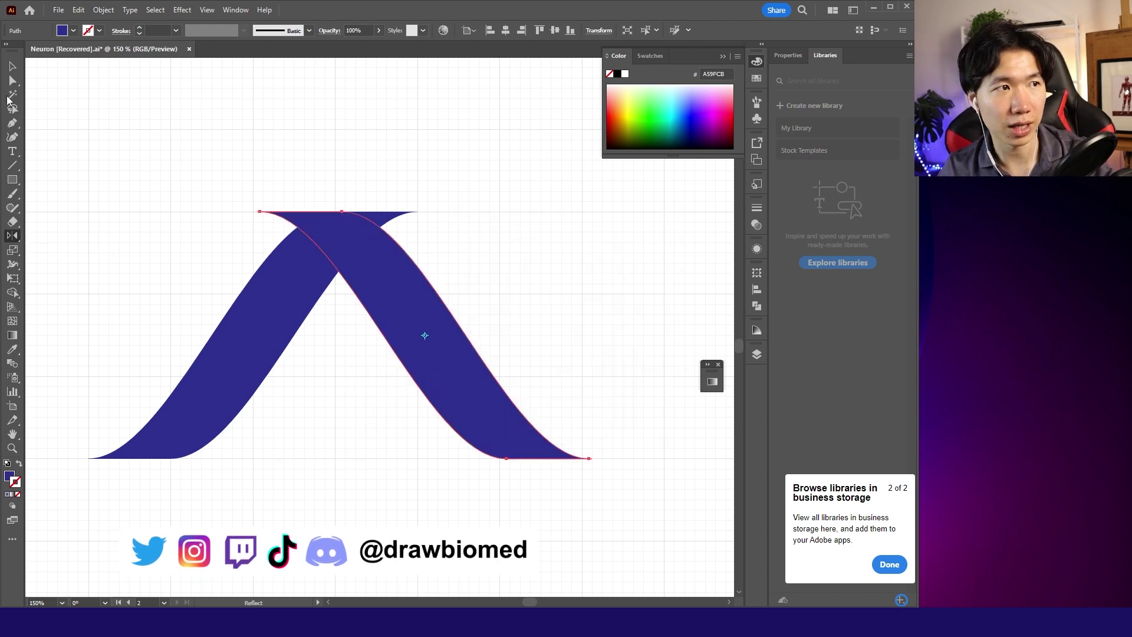
pyautogui.press('v')
pyautogui.moveTo(328, 253); pyautogui.dragTo(420, 255)
pyautogui.hotkey('ctrl', '-')
pyautogui.hotkey('ctrl', '-')
pyautogui.hotkey('ctrl', '-')
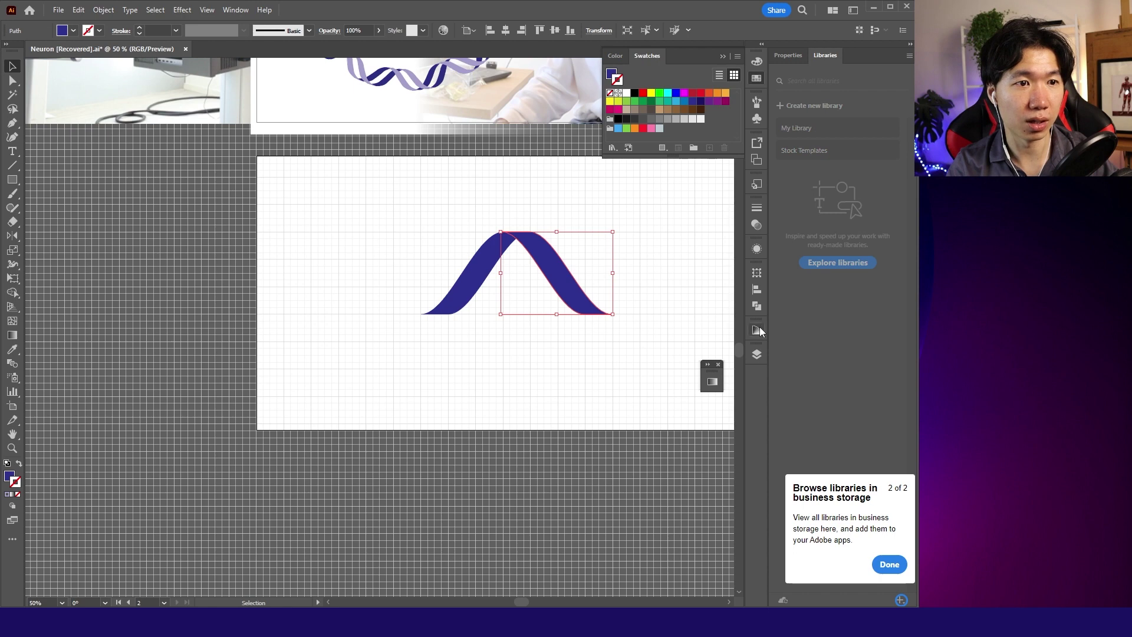
# Step: Tint the arch's right half lighter lavender from color harmony suggestions, then select the wave
pyautogui.click(758, 327)
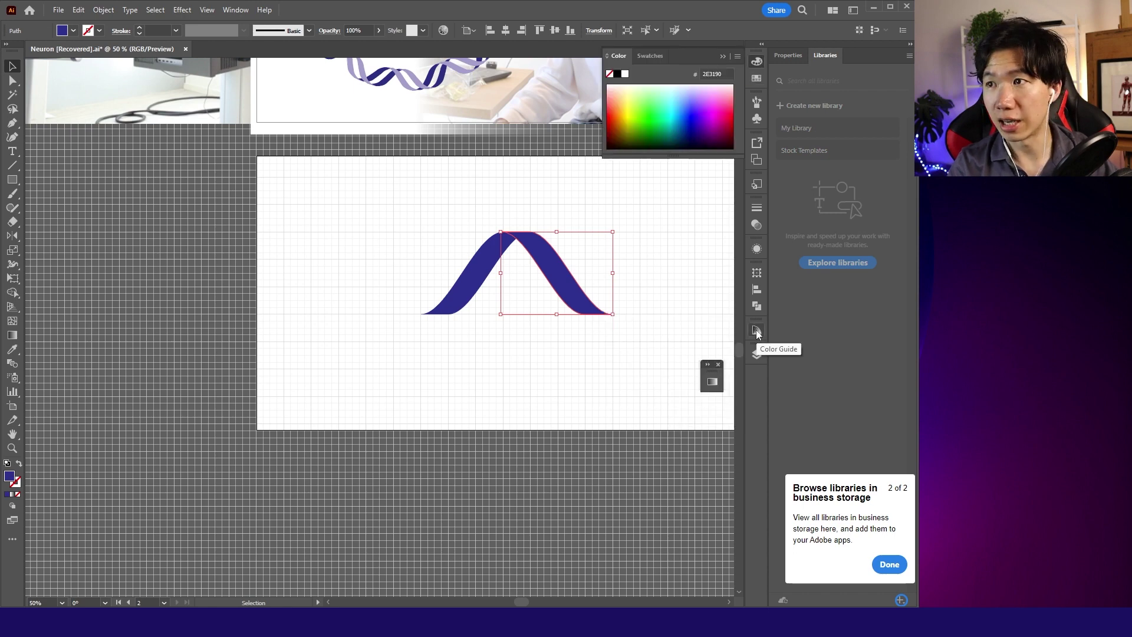
pyautogui.click(757, 331)
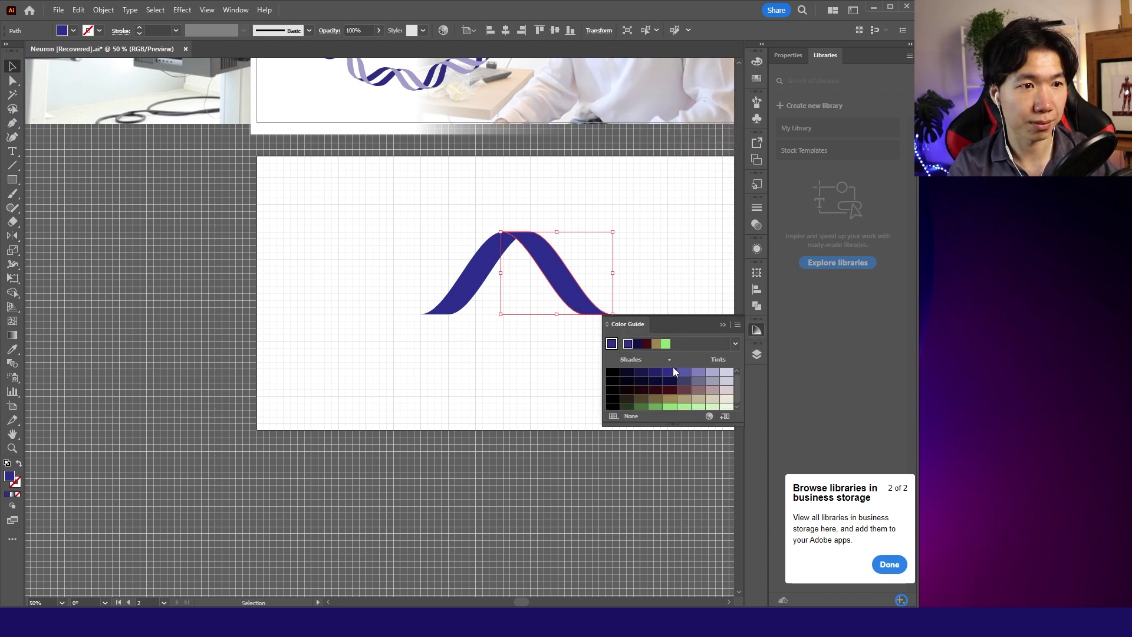
pyautogui.click(699, 375)
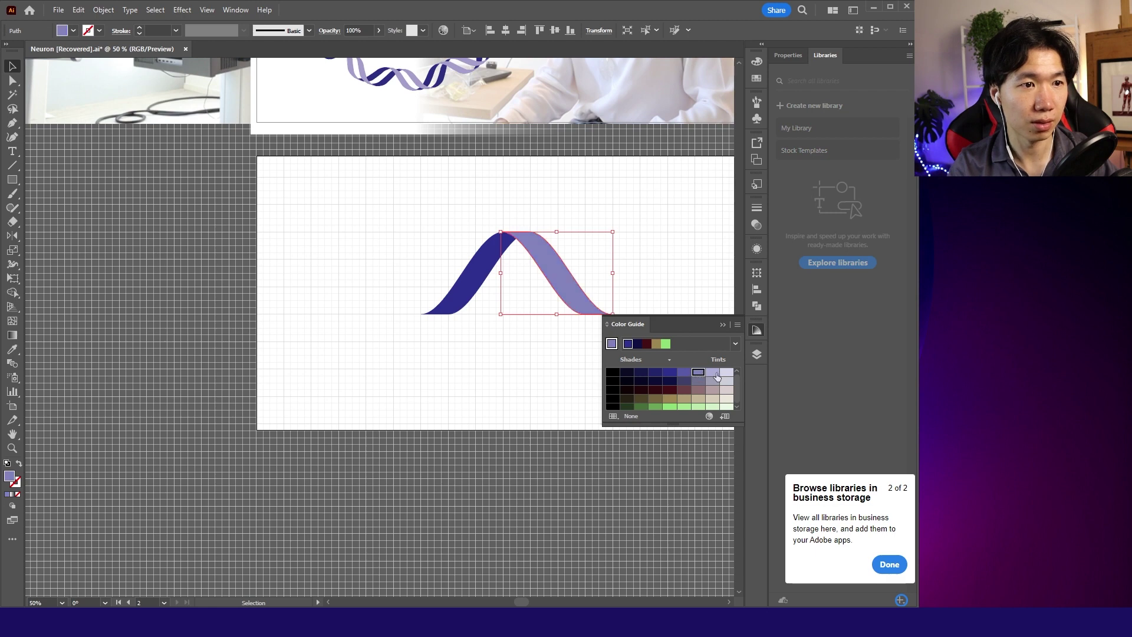
pyautogui.click(713, 374)
pyautogui.click(657, 288)
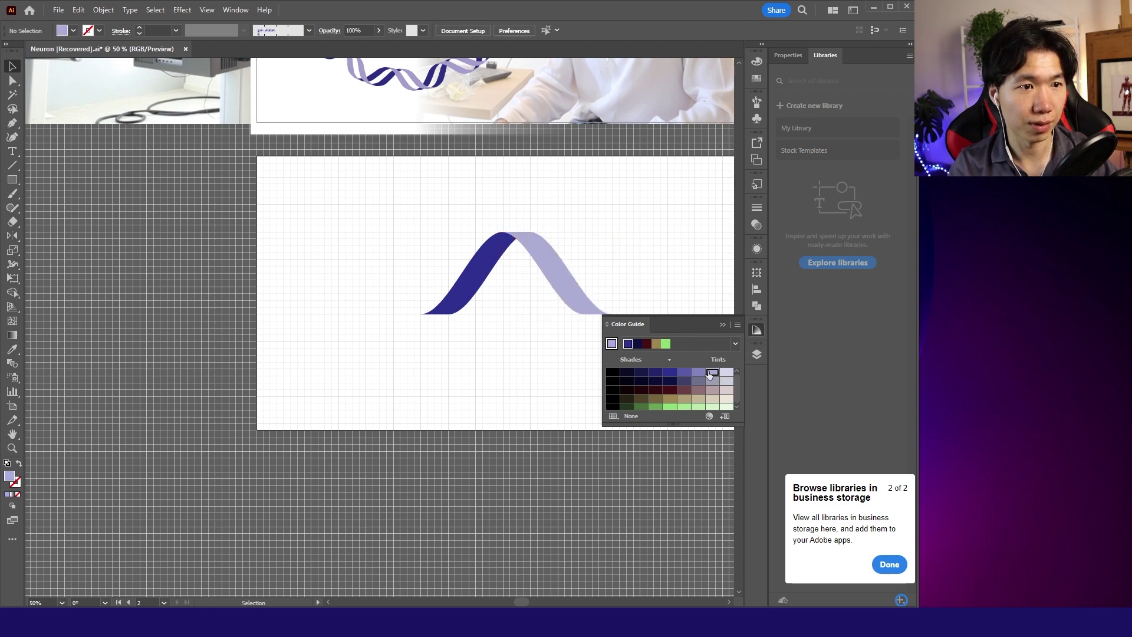
pyautogui.doubleClick(656, 327)
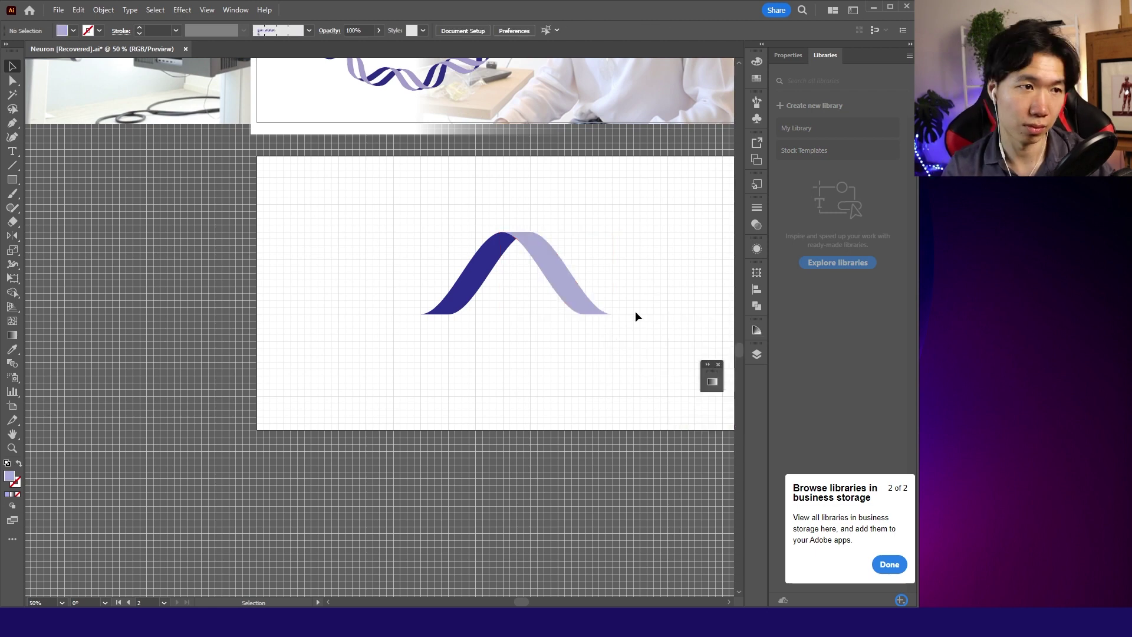
# Step: Make two overlapping offset copies of the arch wave to lengthen the helix band
pyautogui.hotkey('ctrl', '-')
pyautogui.moveTo(562, 264); pyautogui.dragTo(602, 271)
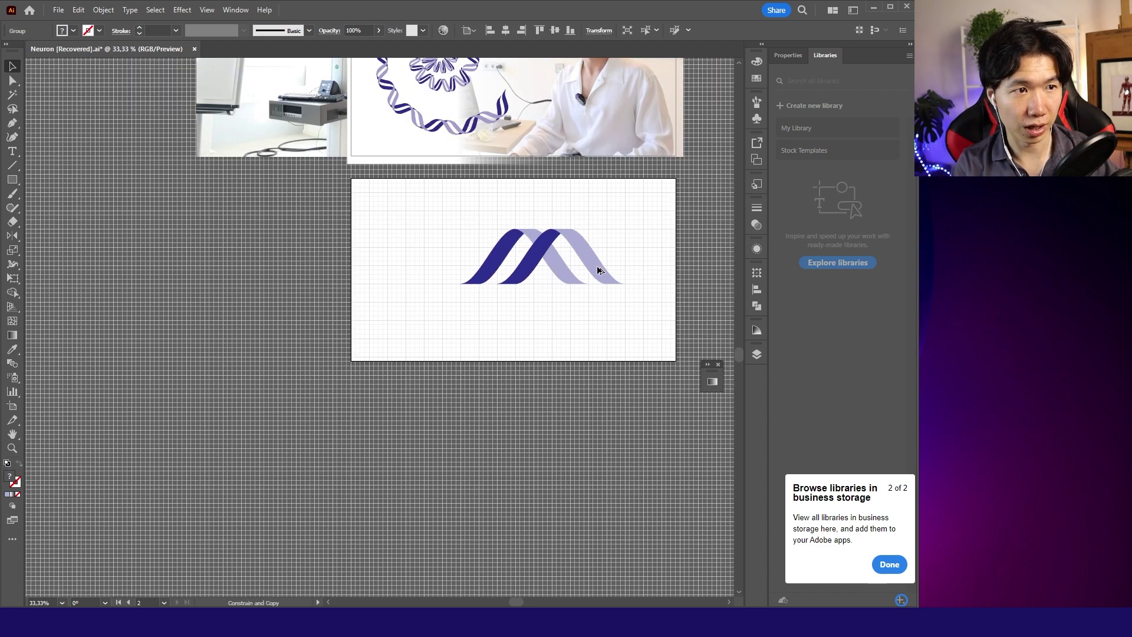
pyautogui.hotkey('ctrl', '1')
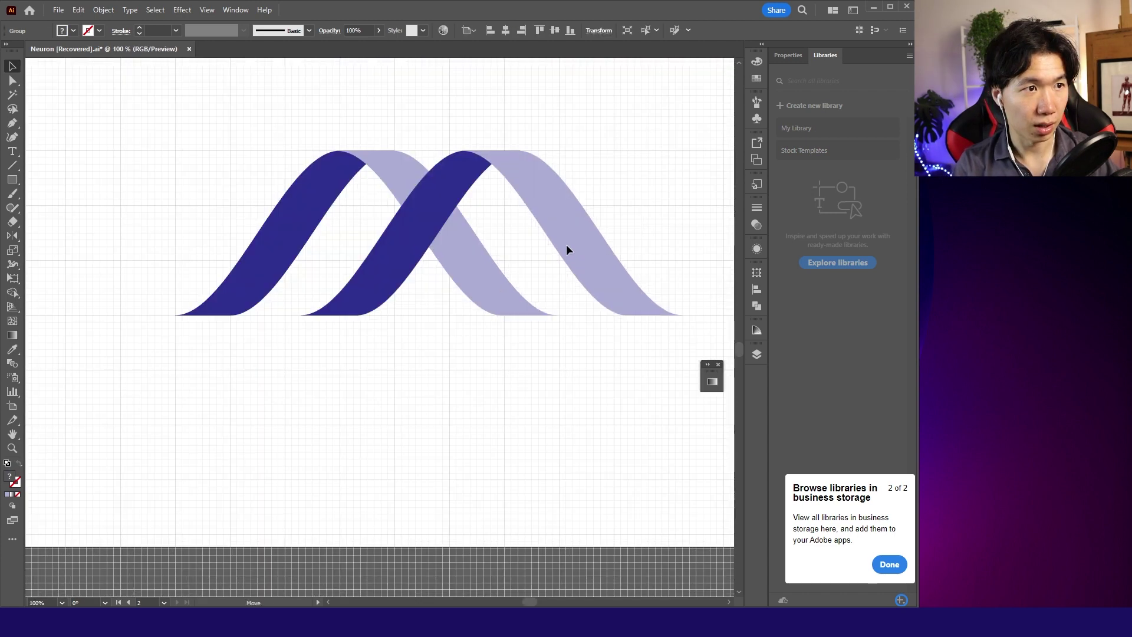
pyautogui.moveTo(602, 271); pyautogui.dragTo(555, 246)
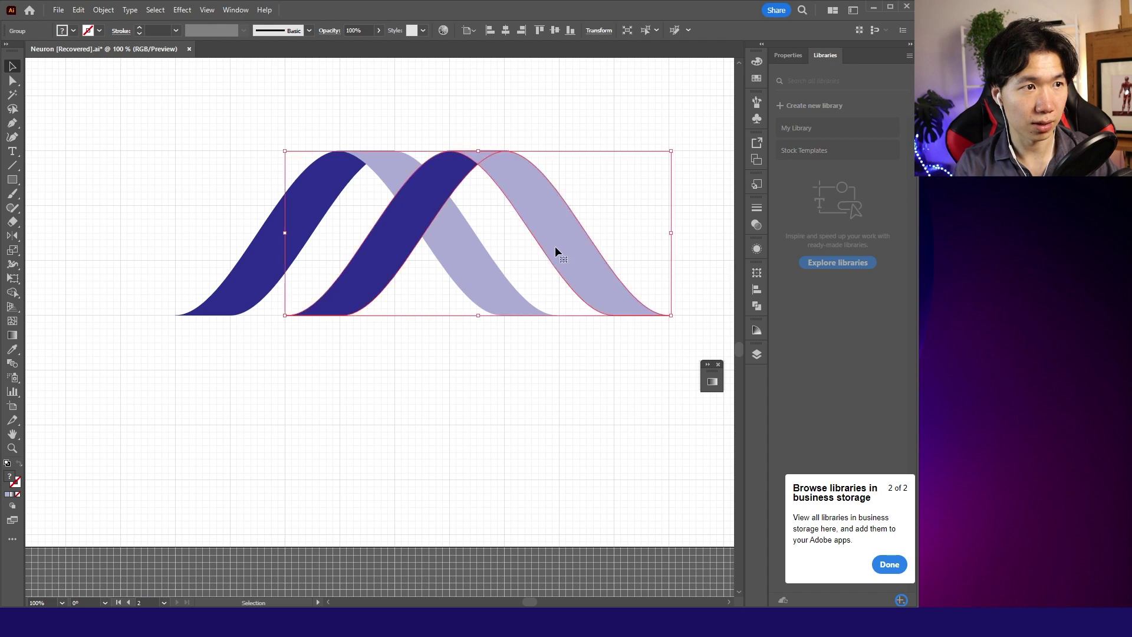
pyautogui.click(560, 128)
pyautogui.scroll(-3, 556, 126)
pyautogui.scroll(3, 556, 127)
pyautogui.click(563, 276)
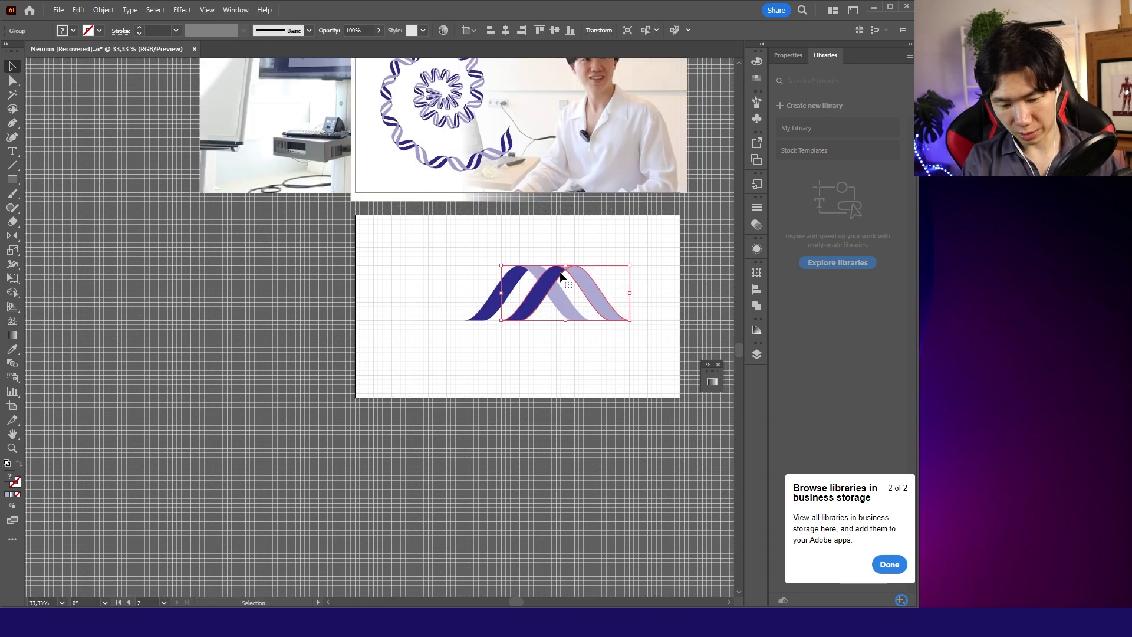
pyautogui.click(619, 246)
pyautogui.scroll(1, 611, 269)
pyautogui.scroll(1, 607, 268)
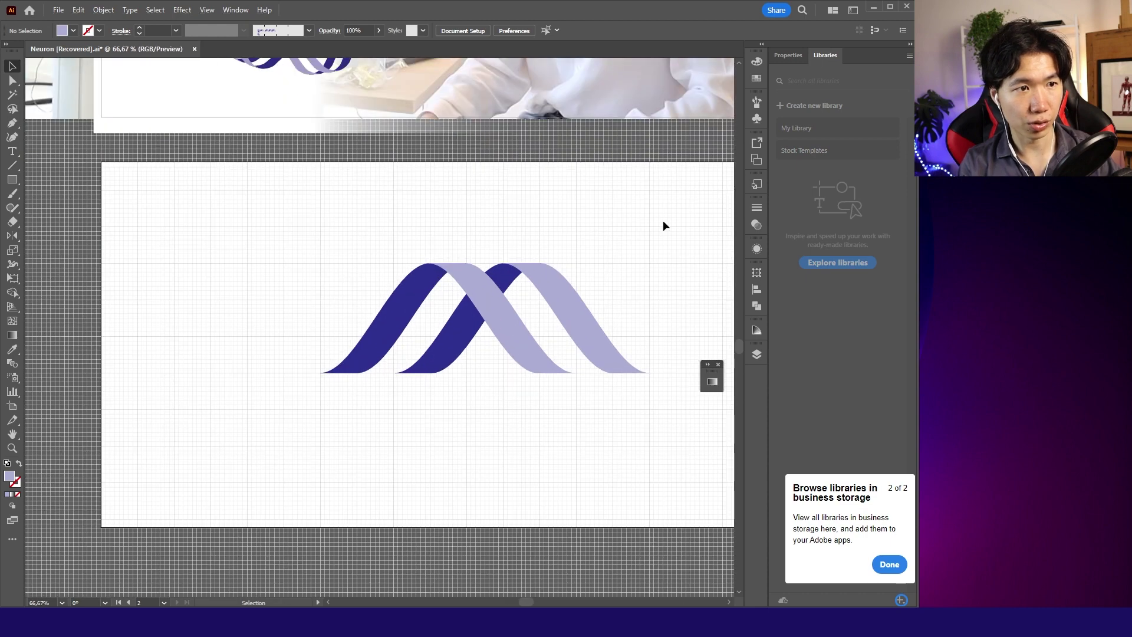
pyautogui.moveTo(515, 297)
pyautogui.mouseDown()
pyautogui.moveTo(420, 330)
pyautogui.moveTo(338, 317)
pyautogui.moveTo(549, 303)
pyautogui.mouseUp()
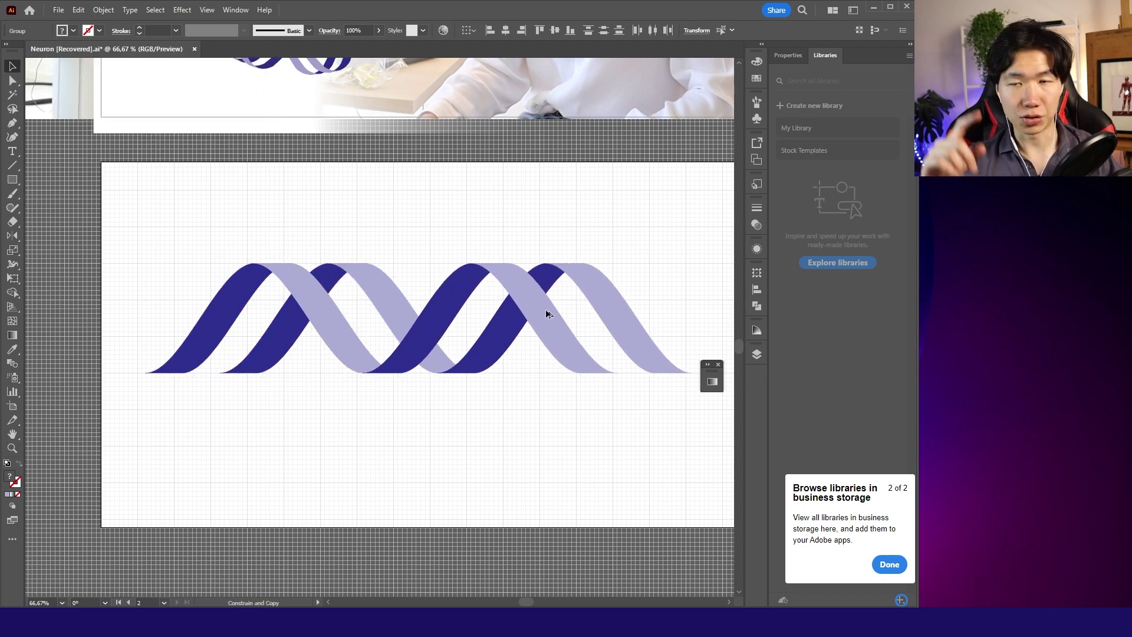
pyautogui.click(518, 202)
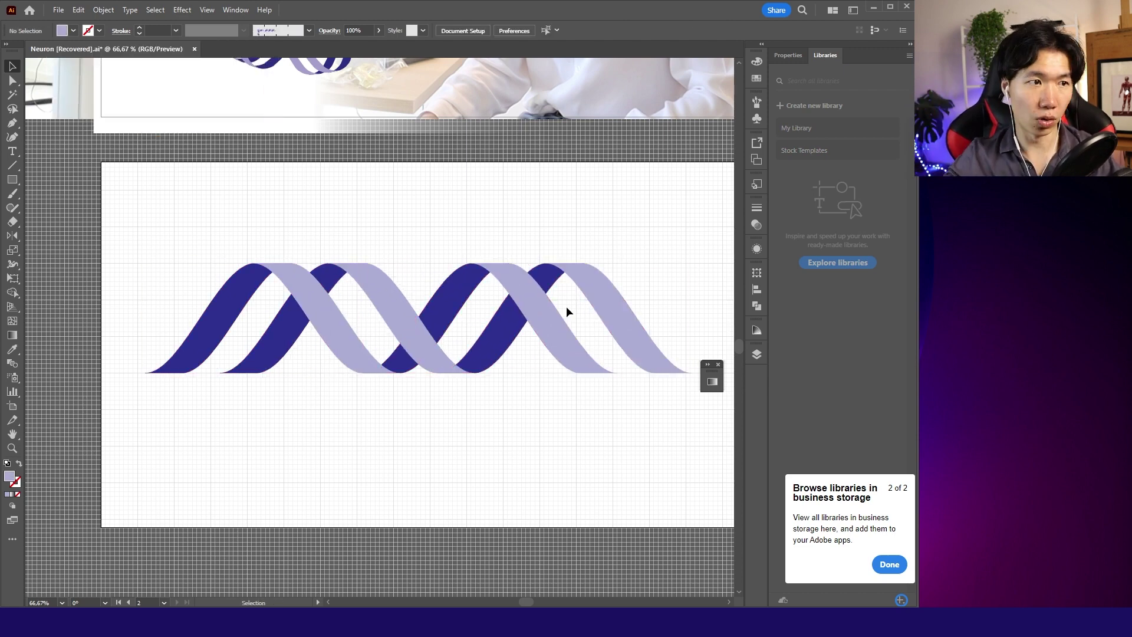
pyautogui.keyDown('alt'); pyautogui.scroll(-2, 567, 307); pyautogui.keyUp('alt')
# Step: Scale the whole helix down into a narrow strip and reselect it
pyautogui.moveTo(511, 333); pyautogui.dragTo(360, 348)
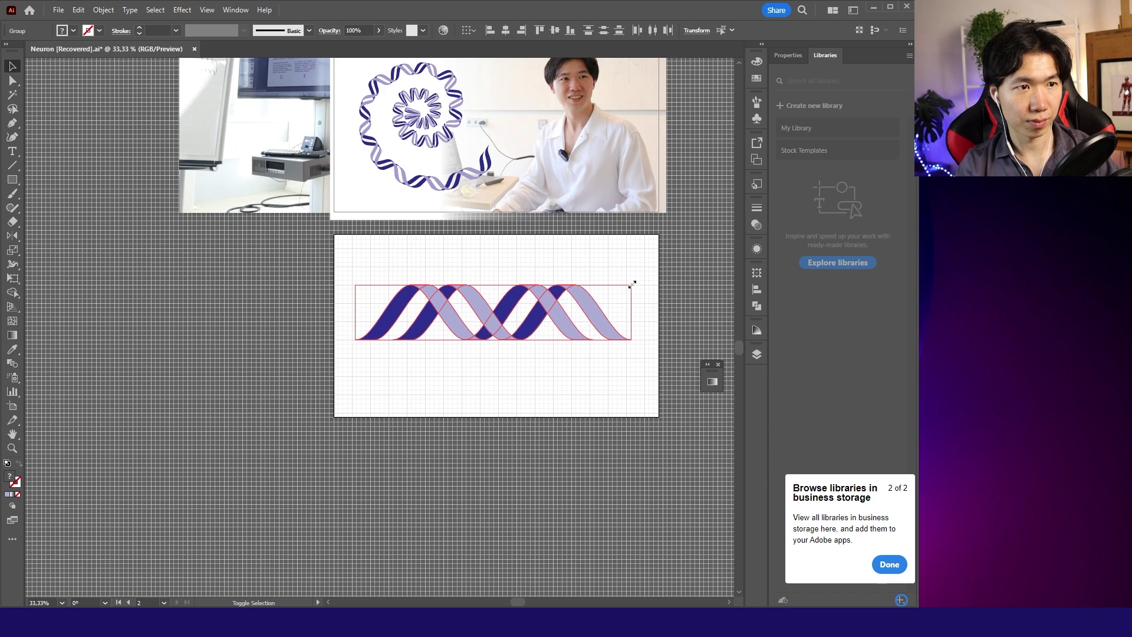
pyautogui.moveTo(629, 286)
pyautogui.mouseDown()
pyautogui.moveTo(461, 325)
pyautogui.moveTo(540, 352)
pyautogui.mouseUp()
pyautogui.keyDown('alt'); pyautogui.scroll(4, 428, 326); pyautogui.keyUp('alt')
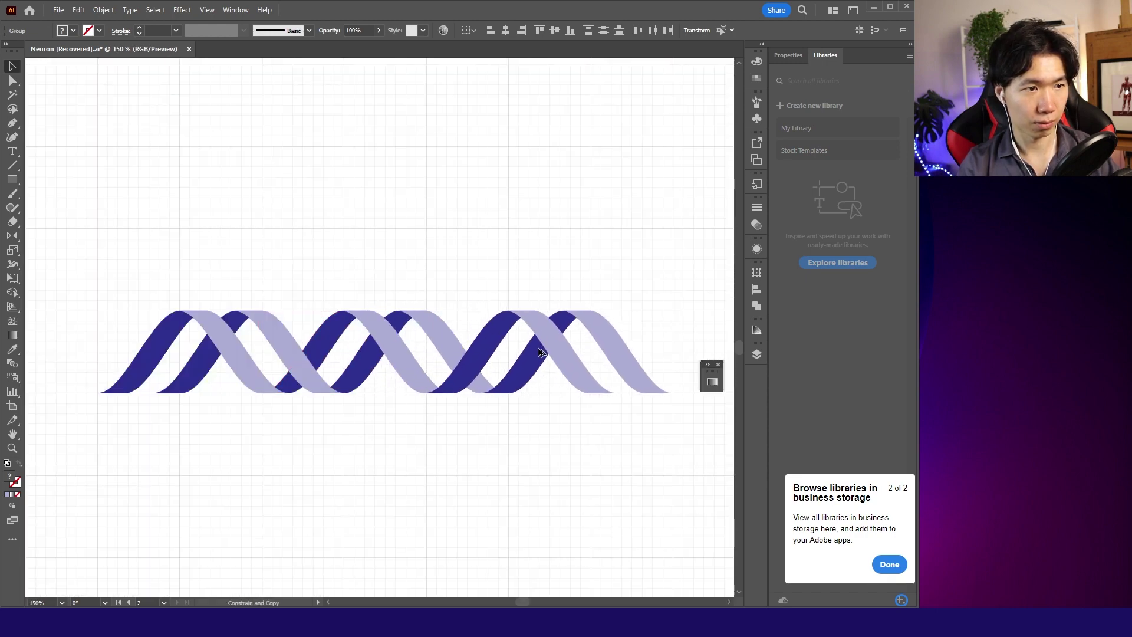
pyautogui.click(532, 256)
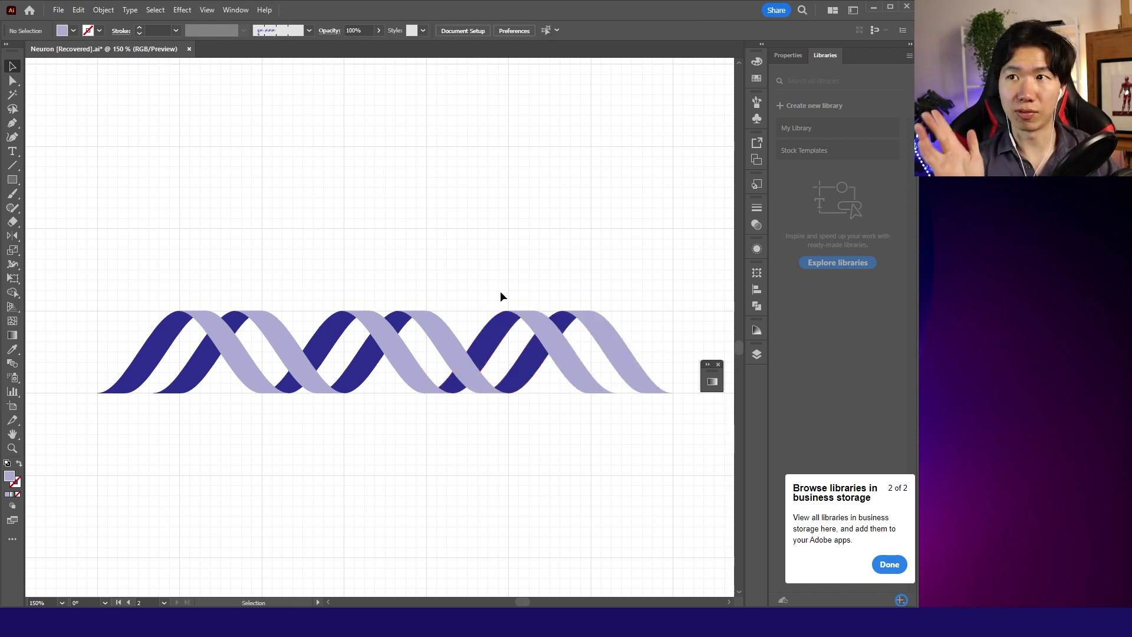
pyautogui.click(354, 341)
pyautogui.hotkey('ctrl', '-')
pyautogui.hotkey('ctrl', '-')
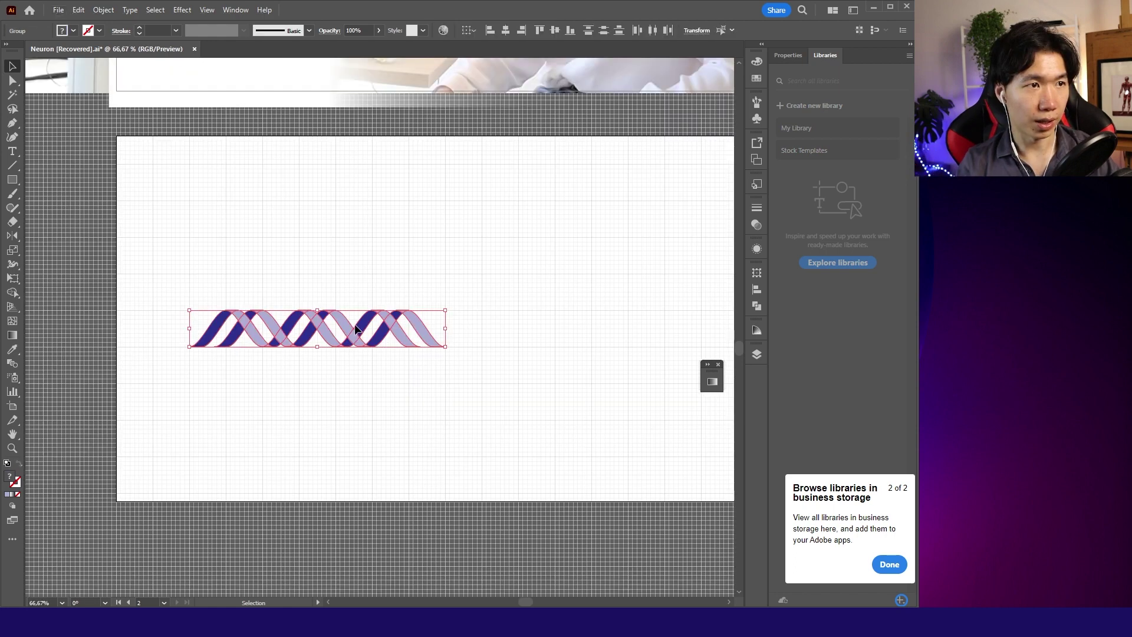
# Step: Duplicate the helix into a second parallel row
pyautogui.moveTo(355, 329); pyautogui.dragTo(360, 256)
pyautogui.hotkey('ctrl', '+')
pyautogui.hotkey('ctrl', '+')
pyautogui.hotkey('ctrl', '+')
pyautogui.click(357, 289)
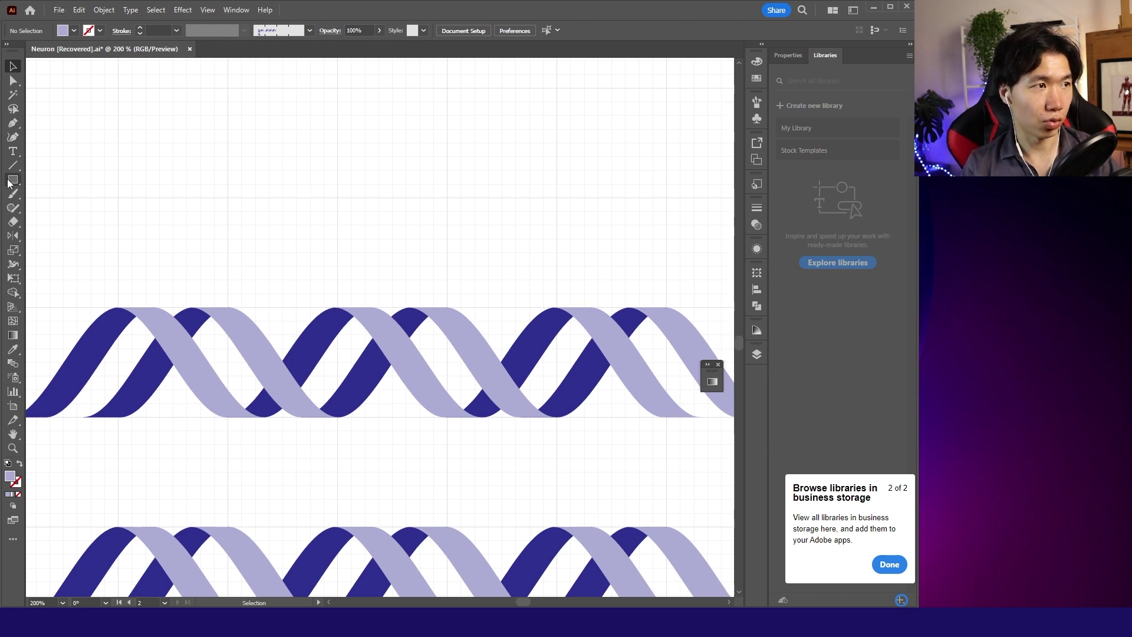
# Step: Frame one helix repeat with an unfilled red-outlined rectangle, then select it with the ribbons
pyautogui.moveTo(337, 308); pyautogui.dragTo(558, 416)
pyautogui.click(19, 469)
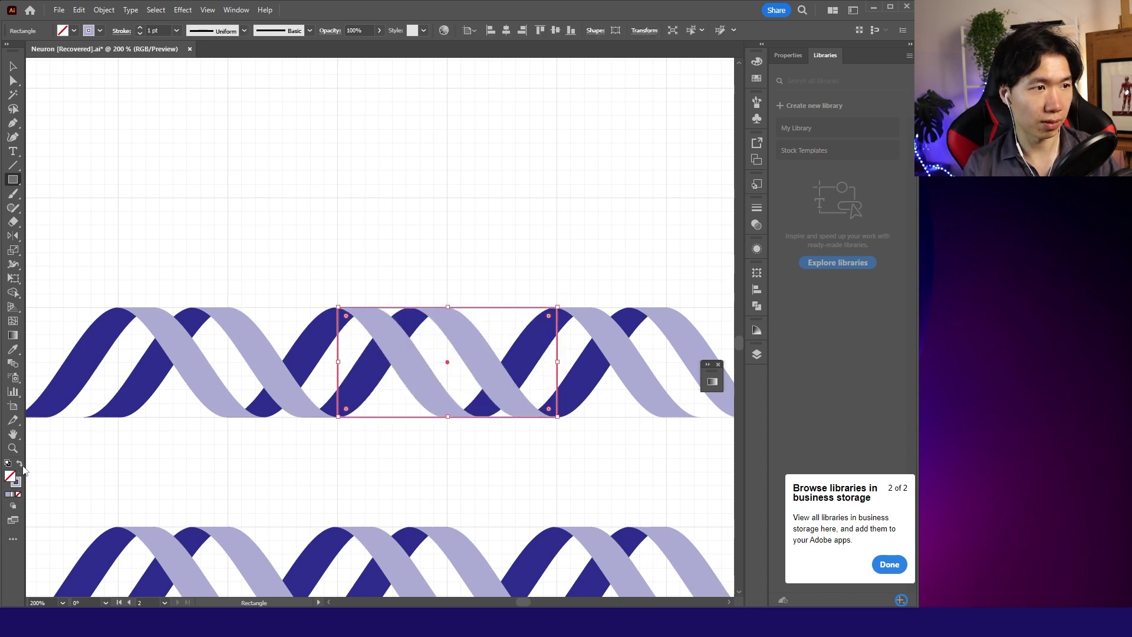
pyautogui.click(756, 78)
pyautogui.click(643, 92)
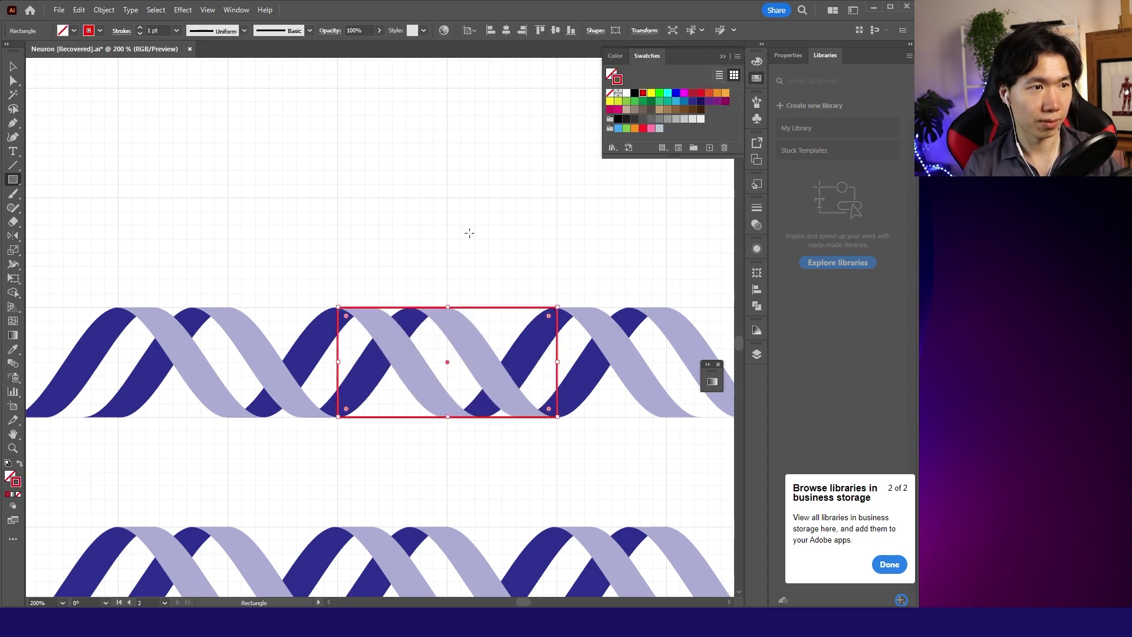
pyautogui.press('v')
pyautogui.hotkey('ctrl', 'shift', 'a')
pyautogui.hotkey('ctrl', '=')
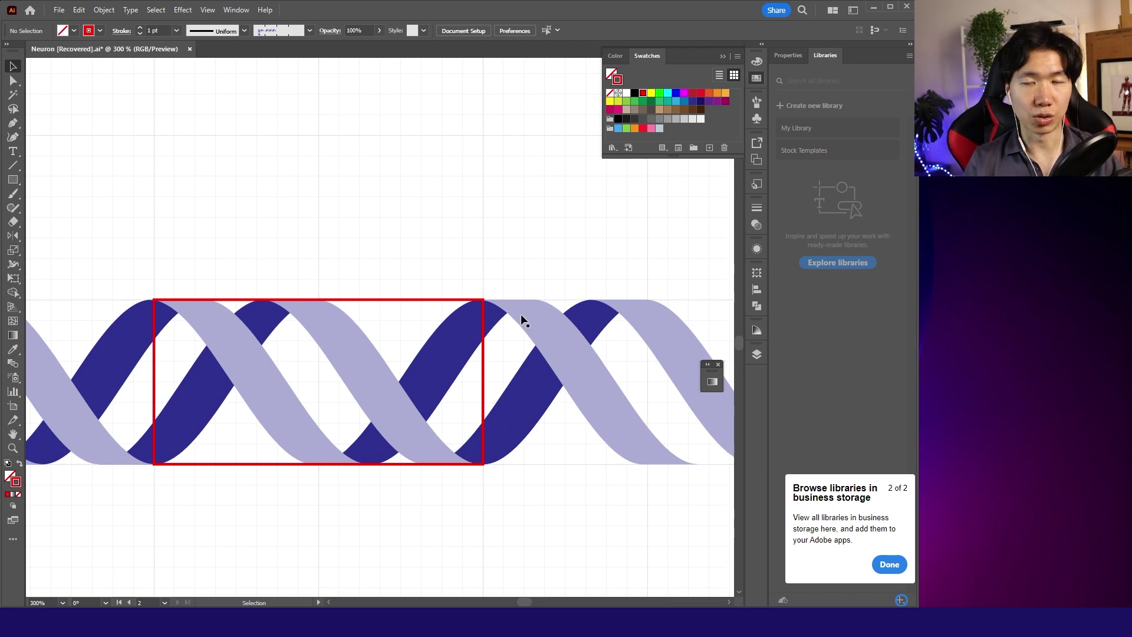
pyautogui.hotkey('ctrl', '=')
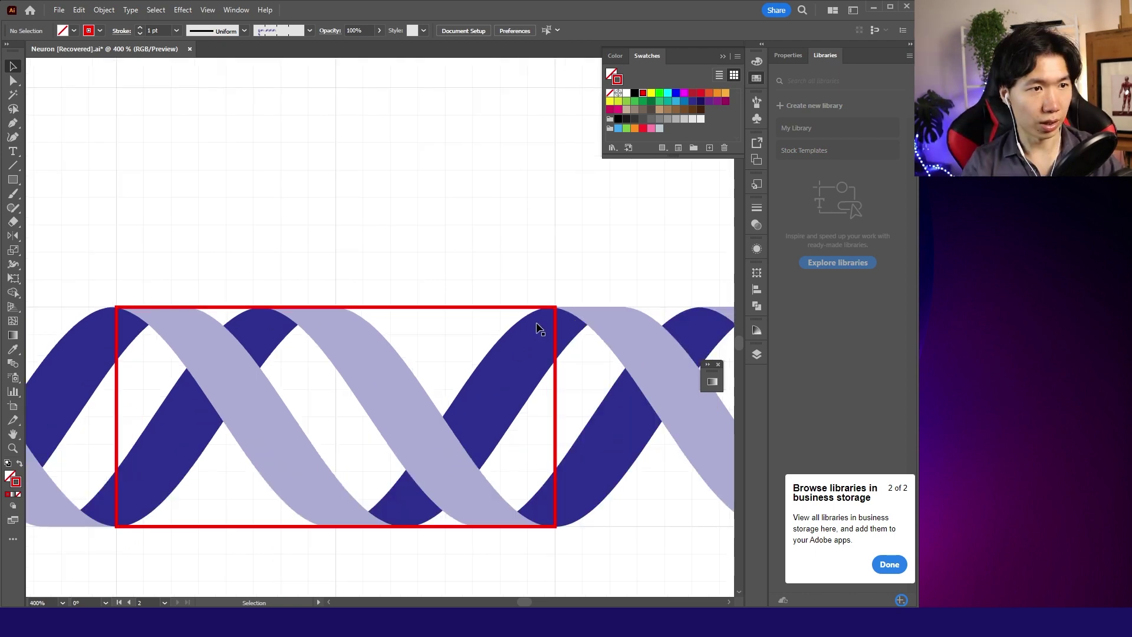
pyautogui.moveTo(506, 312); pyautogui.dragTo(245, 329)
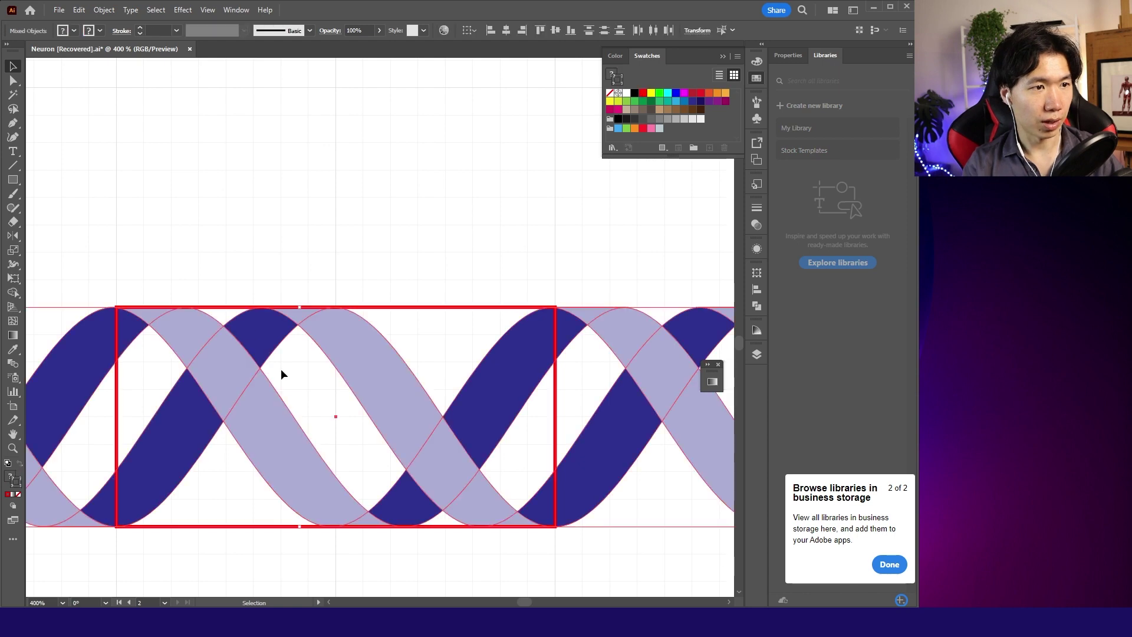
pyautogui.scroll(-1, 548, 378)
pyautogui.scroll(-1, 548, 378)
pyautogui.scroll(1, 549, 378)
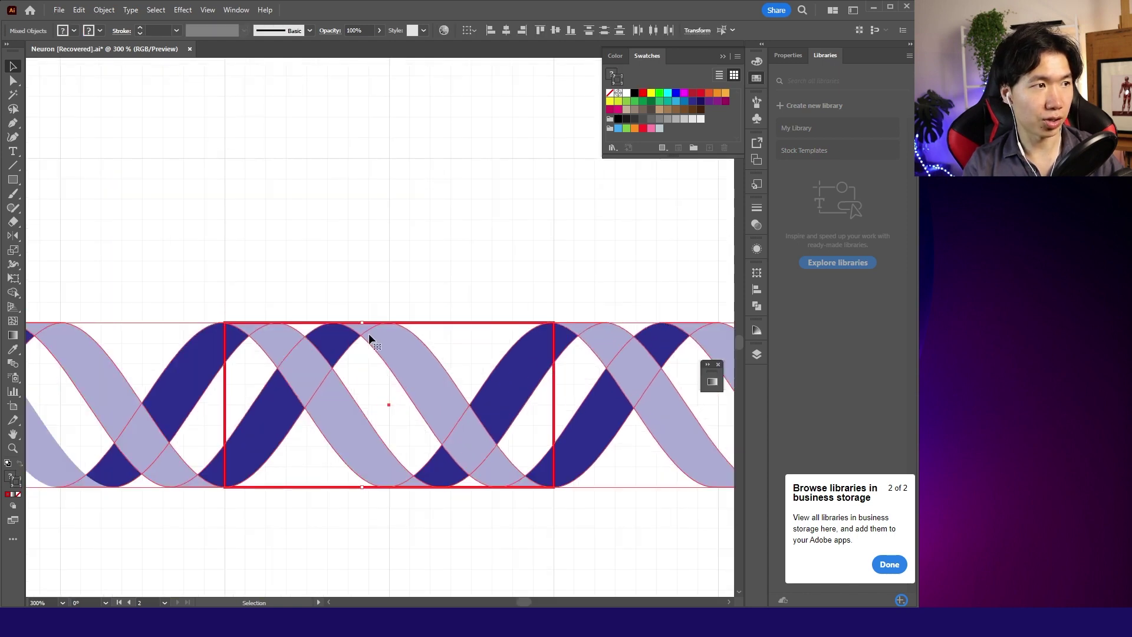
# Step: With Shape Builder, split four ribbon pieces inside the rectangle, then select one separated piece
pyautogui.click(13, 295)
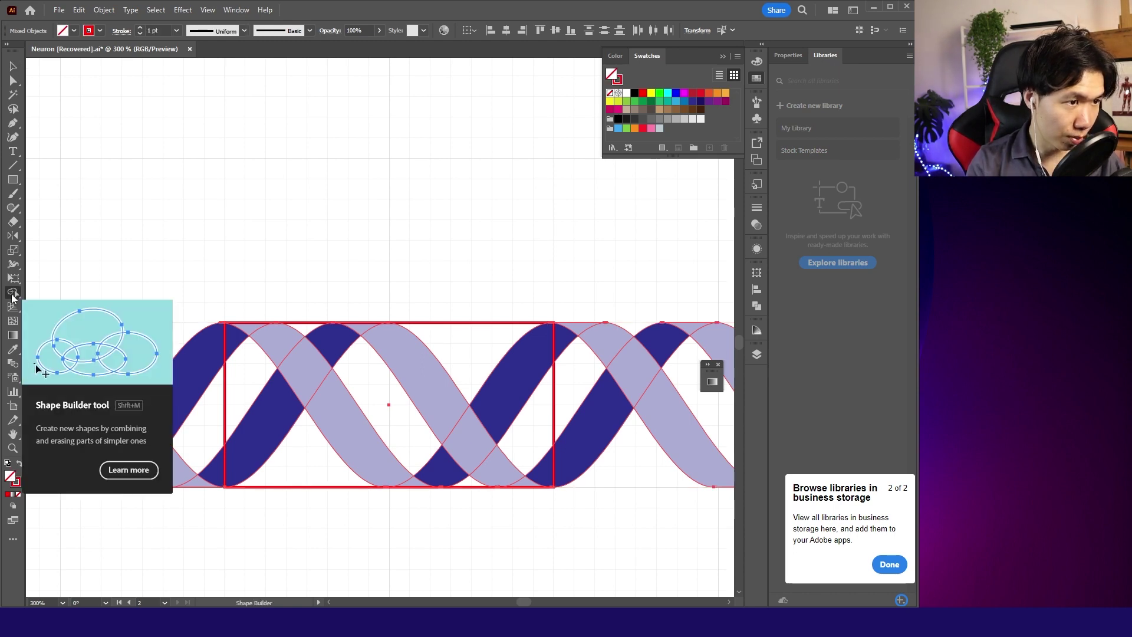
pyautogui.click(531, 355)
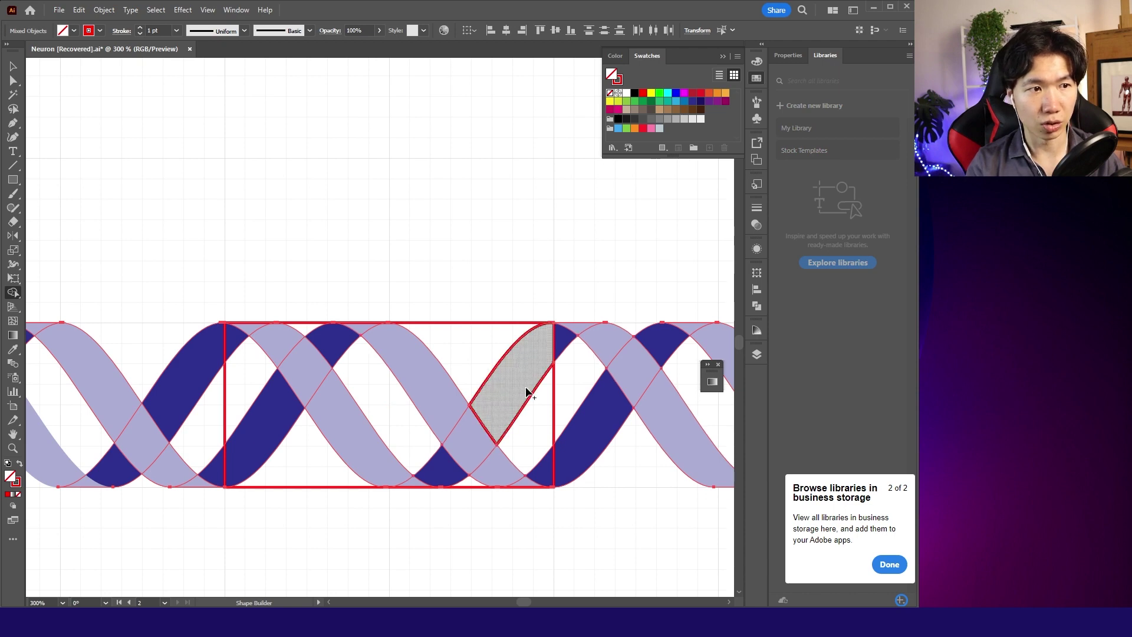
pyautogui.click(544, 477)
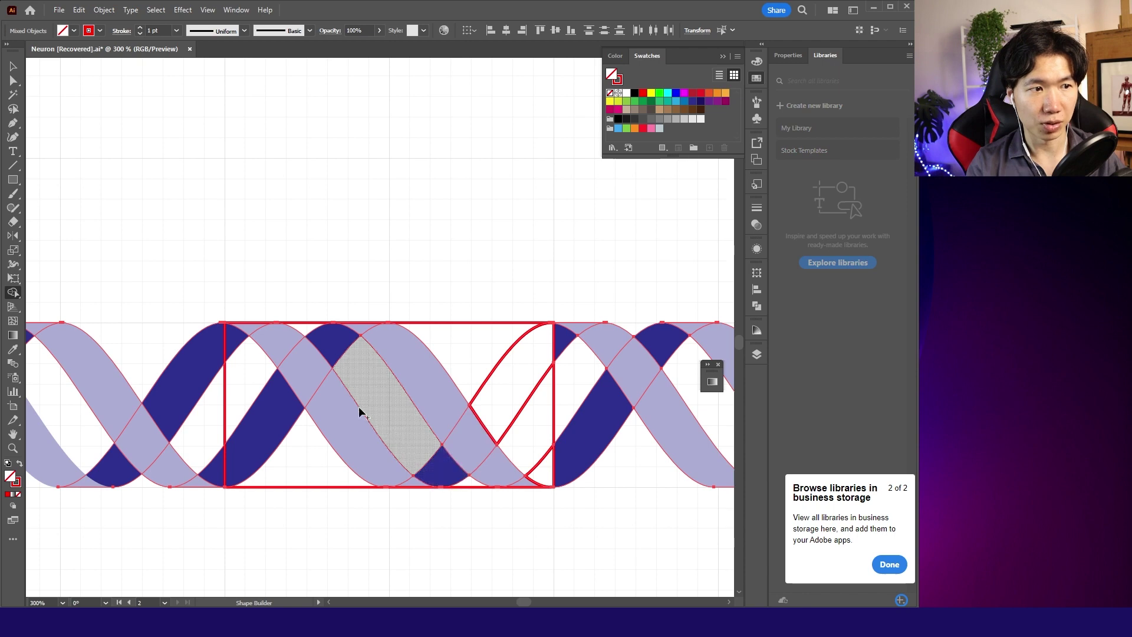
pyautogui.click(233, 342)
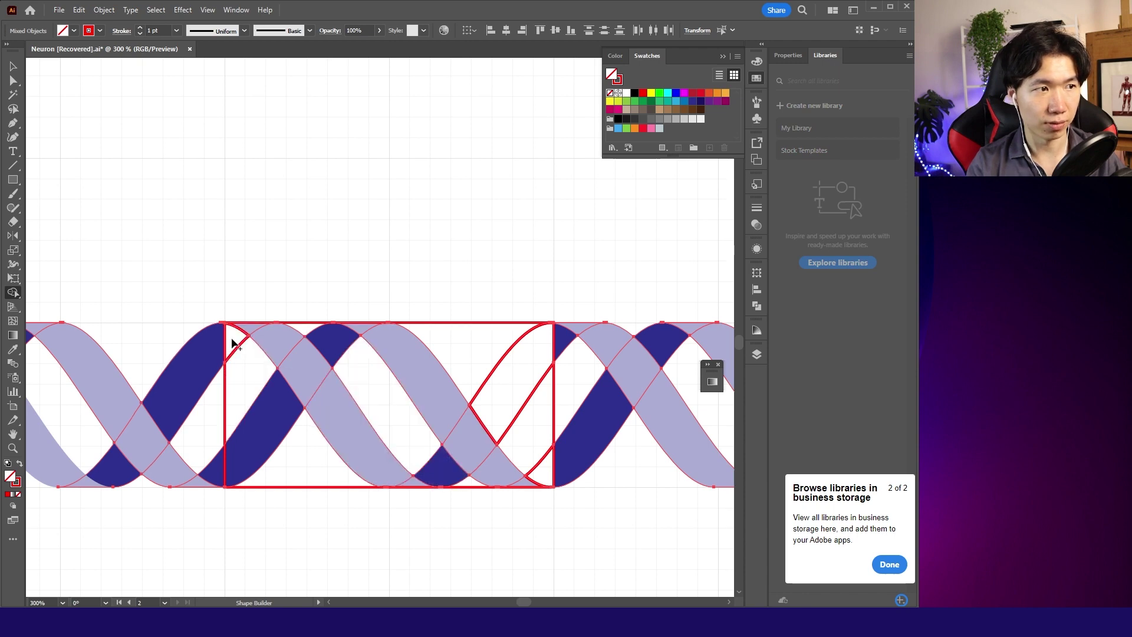
pyautogui.click(272, 431)
pyautogui.press('v')
pyautogui.click(257, 403)
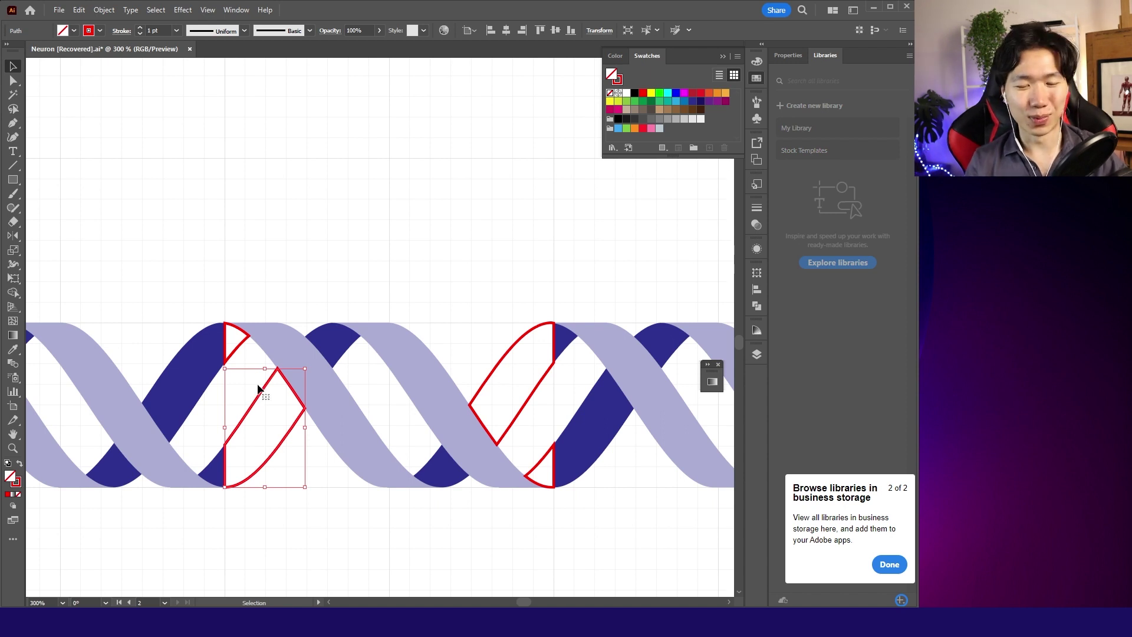
# Step: Delete the separated piece and fill the small triangles and lens-shaped piece with dark blue
pyautogui.press('Delete')
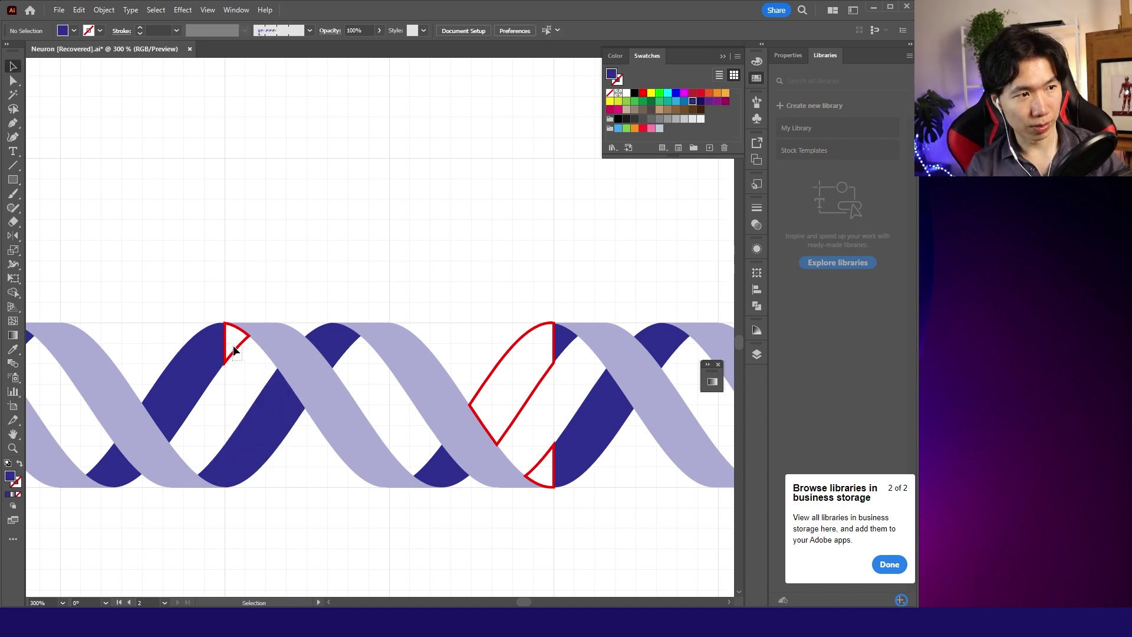
pyautogui.click(235, 351)
pyautogui.press('i')
pyautogui.click(312, 404)
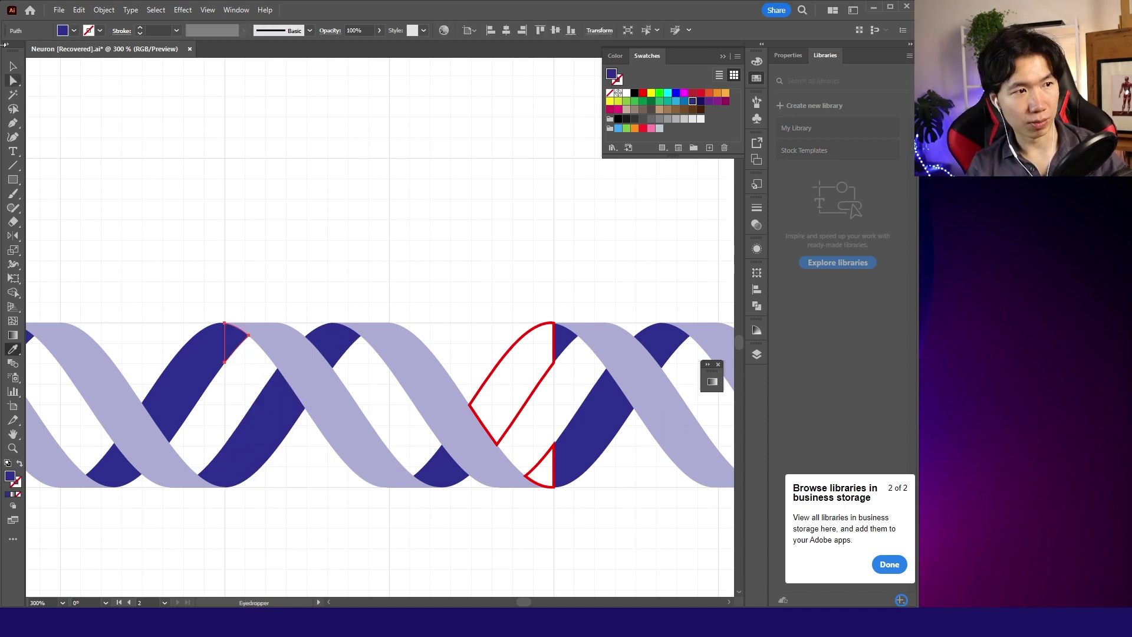
pyautogui.keyDown('ctrl'); pyautogui.click(505, 430); pyautogui.keyUp('ctrl')
pyautogui.click(460, 434)
pyautogui.press('v')
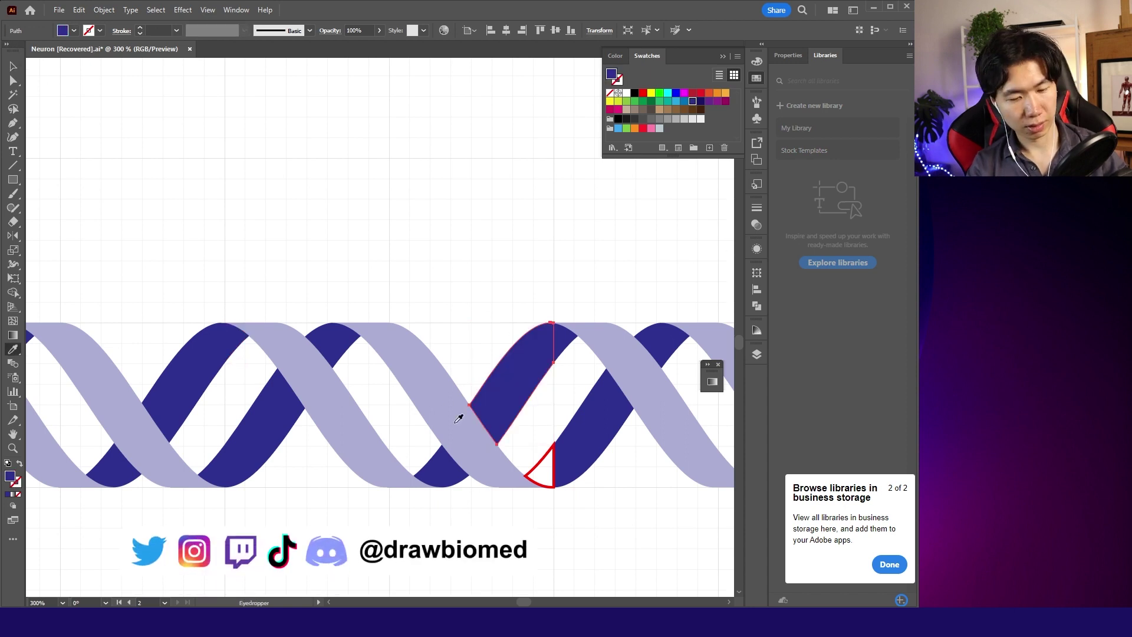
pyautogui.click(539, 468)
pyautogui.press('i')
# Step: Ungroup the helix group and delete the surplus helix piece at the right end
pyautogui.click(584, 416)
pyautogui.rightClick(599, 358)
pyautogui.click(636, 246)
pyautogui.rightClick(596, 405)
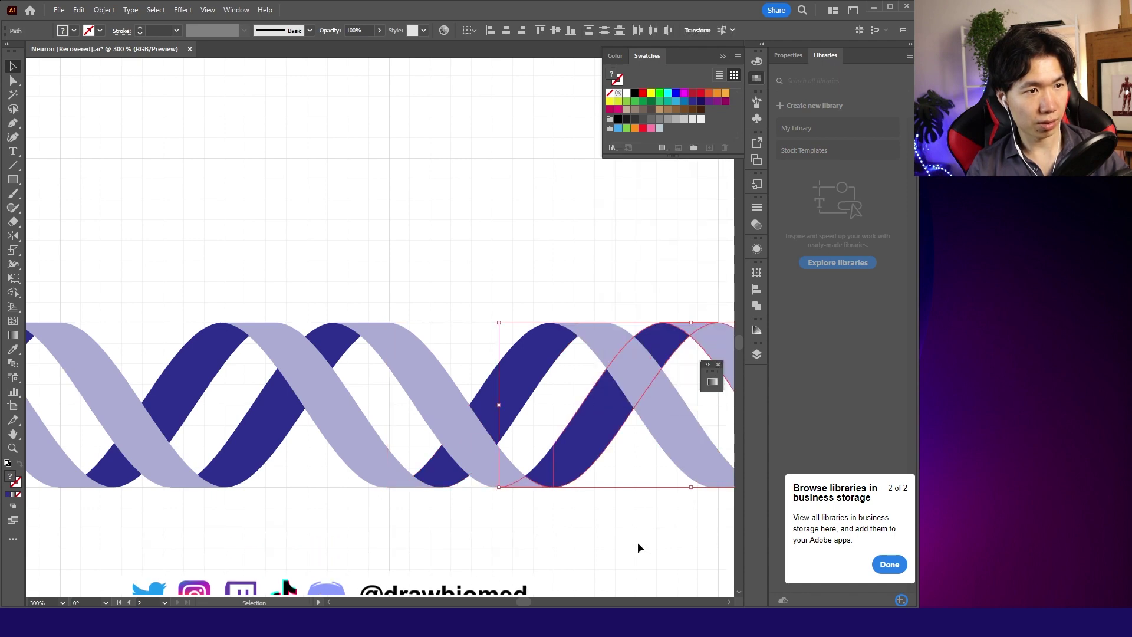
pyautogui.click(600, 535)
pyautogui.moveTo(694, 300); pyautogui.dragTo(695, 311)
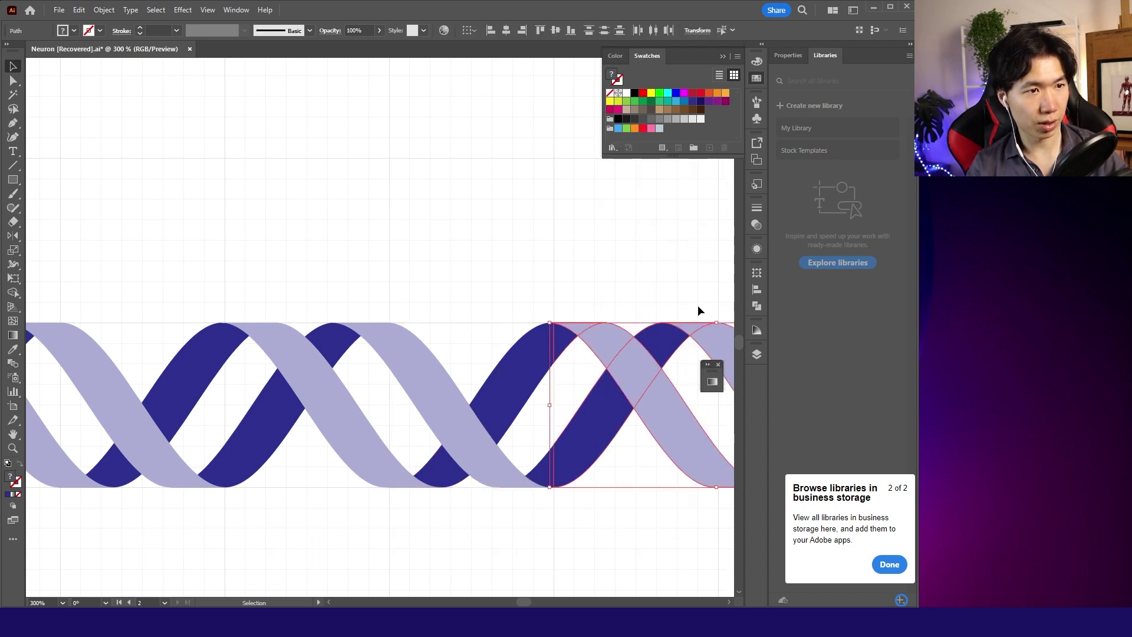
pyautogui.scroll(3, 369, 182)
pyautogui.scroll(-2, 369, 182)
pyautogui.click(354, 192)
pyautogui.press('Delete')
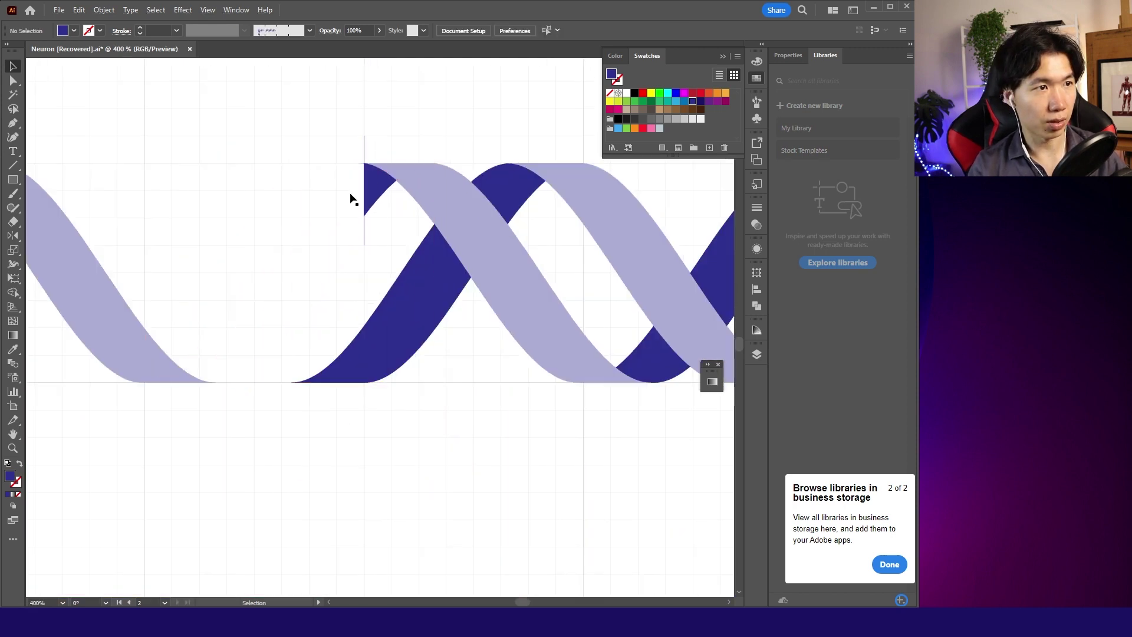
# Step: Ungroup the remaining helix pieces and delete the dark-blue sliver left of the cut
pyautogui.moveTo(369, 235); pyautogui.dragTo(363, 239)
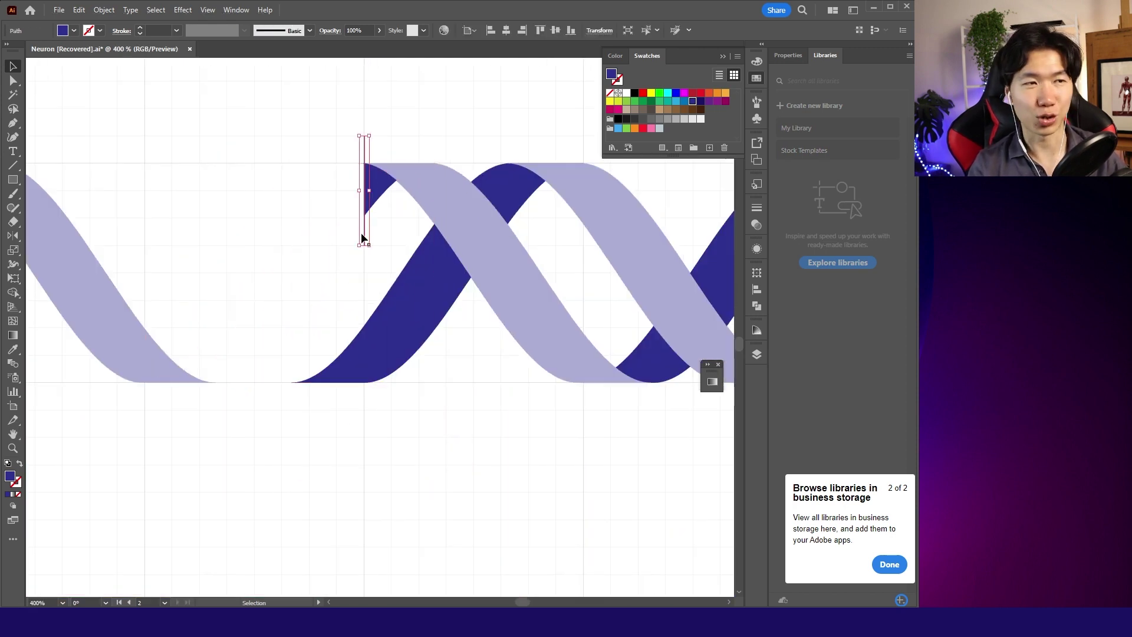
pyautogui.click(354, 372)
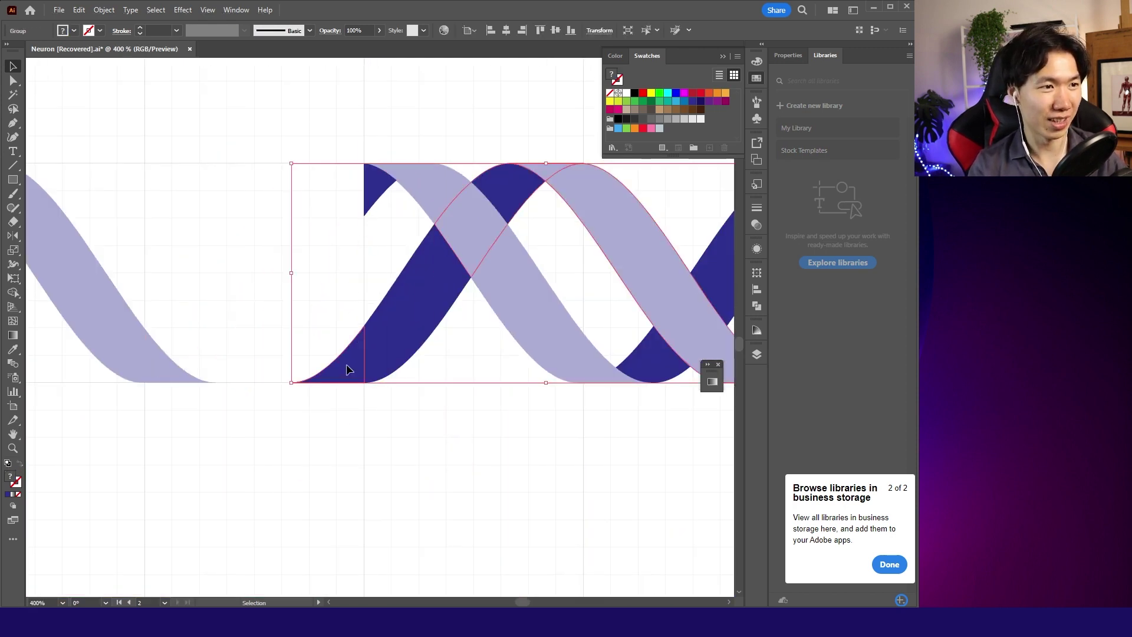
pyautogui.rightClick(351, 368)
pyautogui.click(403, 257)
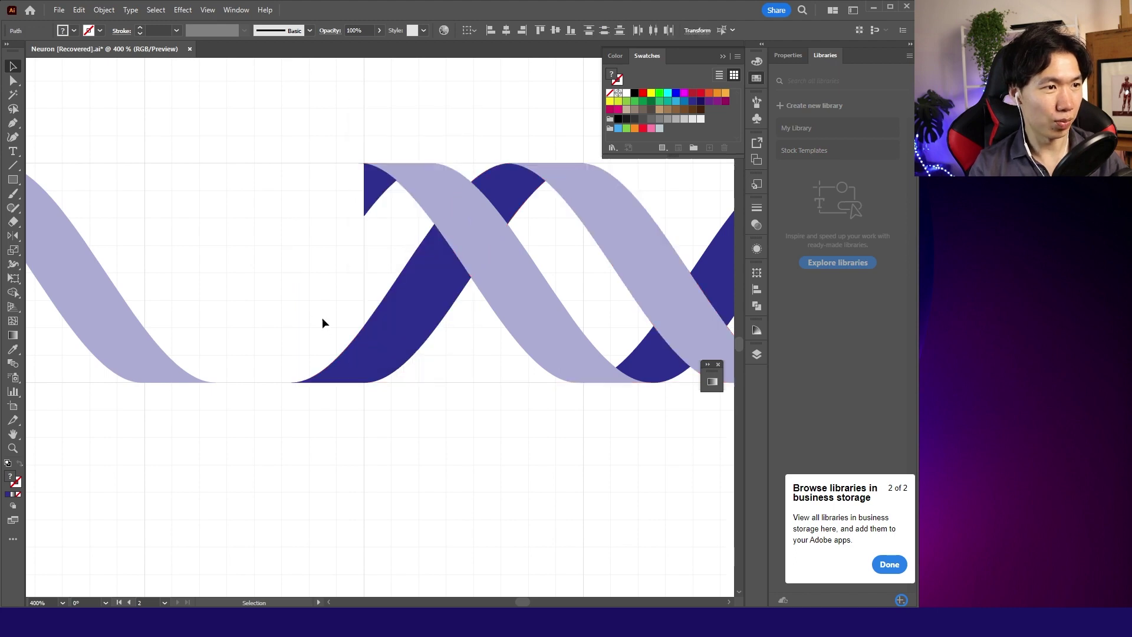
pyautogui.click(327, 329)
pyautogui.click(346, 361)
pyautogui.press('Delete')
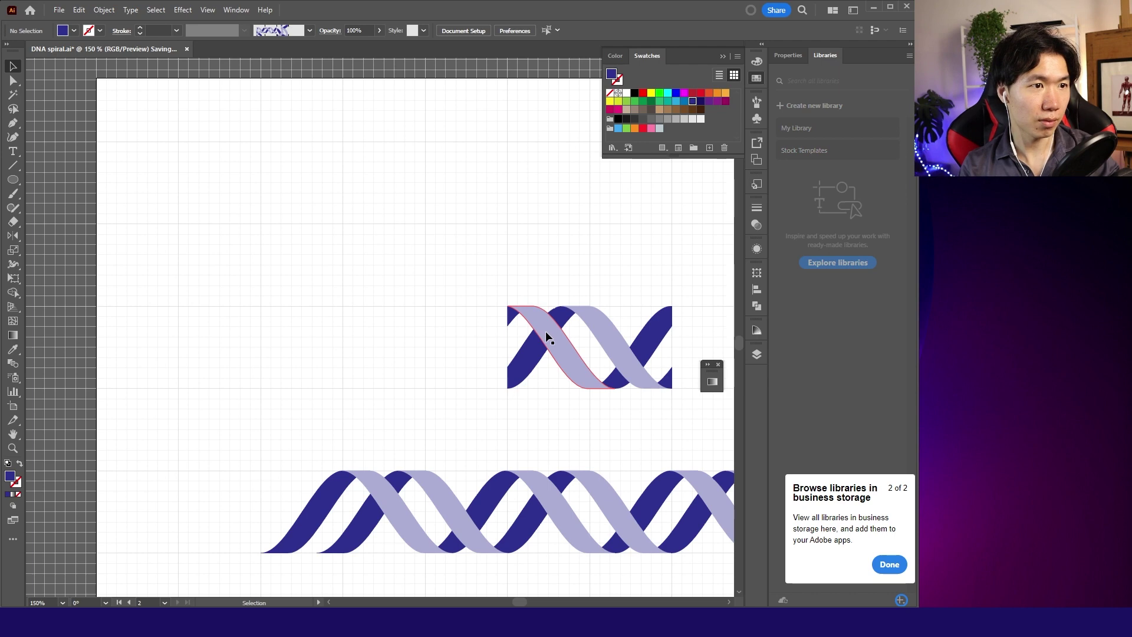
# Step: Turn the trimmed helix tile into a new Pattern Brush with Auto-Centered corner tiles
pyautogui.moveTo(547, 331); pyautogui.dragTo(525, 323)
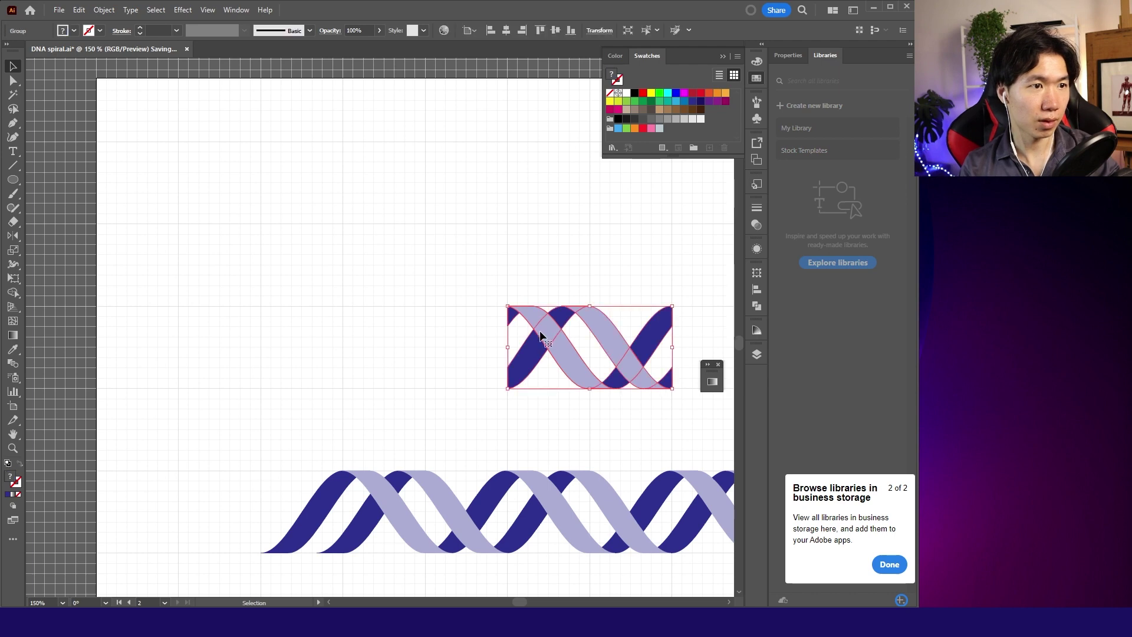
pyautogui.hotkey('ctrl', 'z')
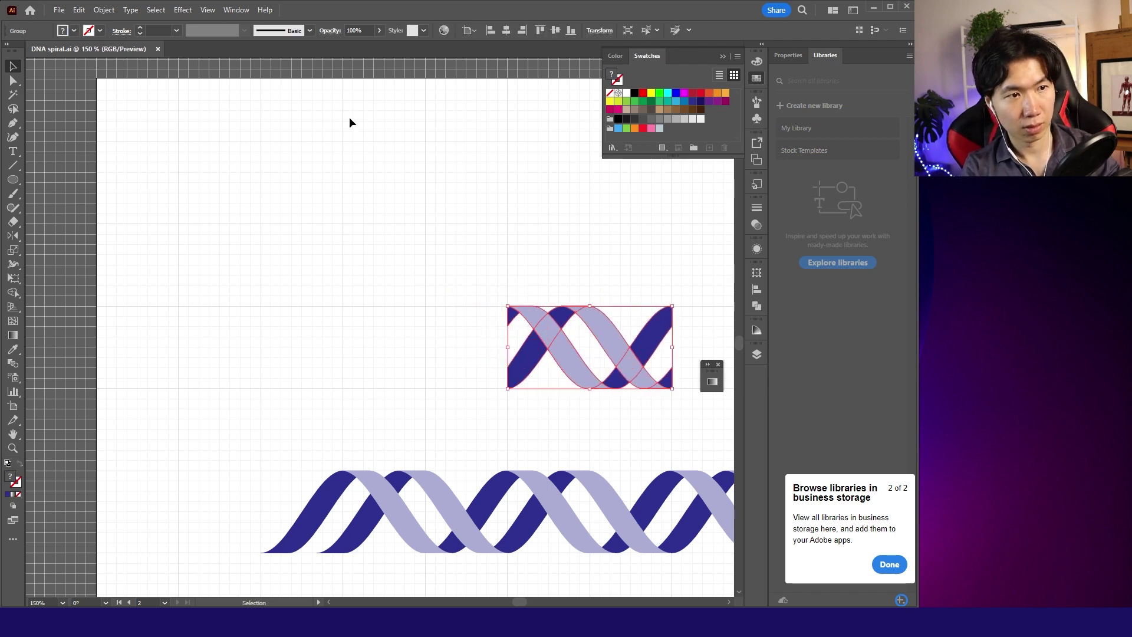
pyautogui.click(310, 31)
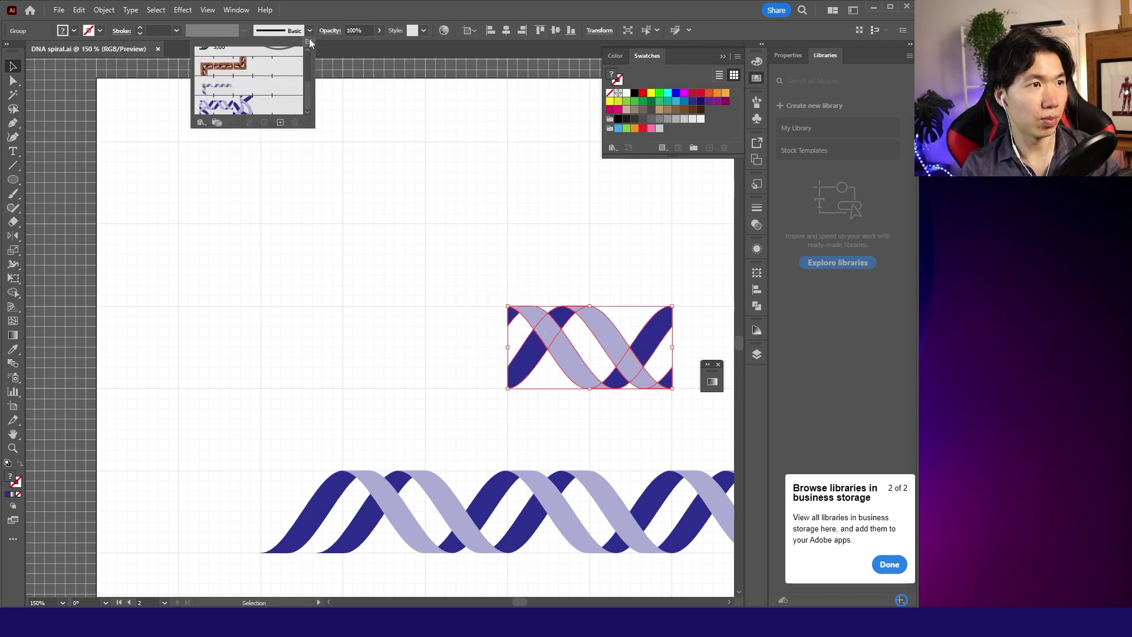
pyautogui.click(309, 42)
pyautogui.click(372, 42)
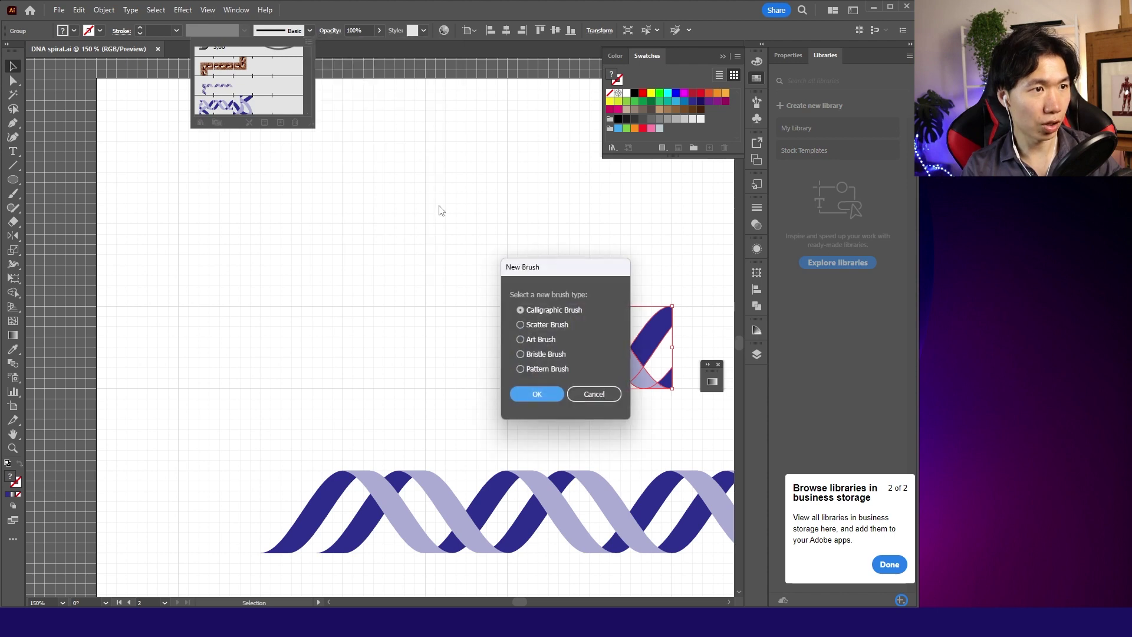
pyautogui.click(535, 368)
pyautogui.click(537, 394)
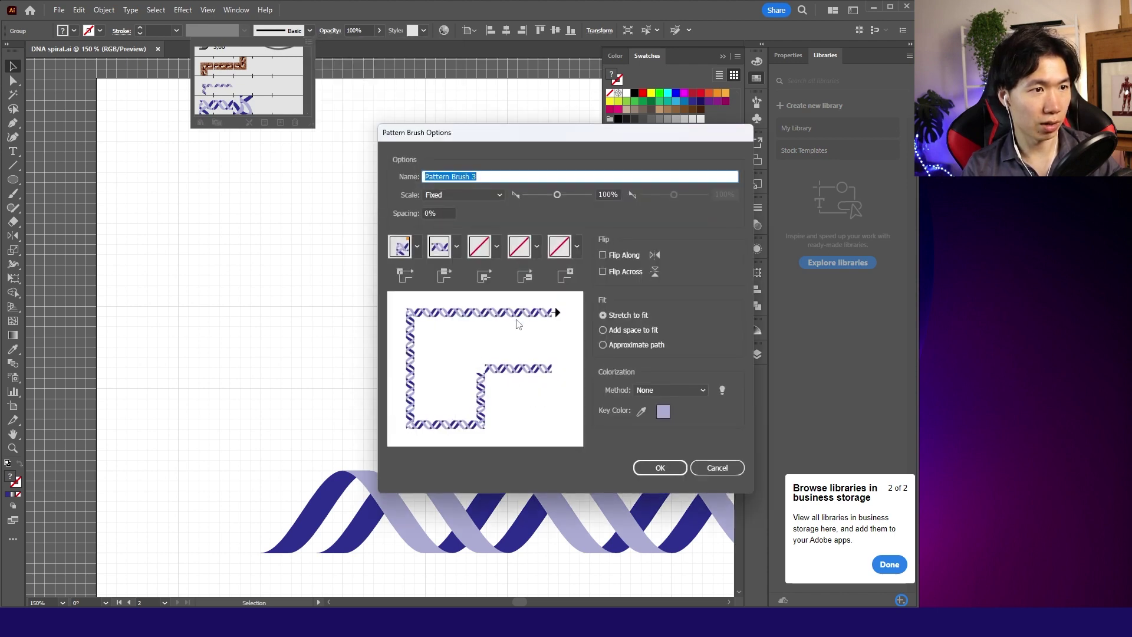
pyautogui.click(498, 248)
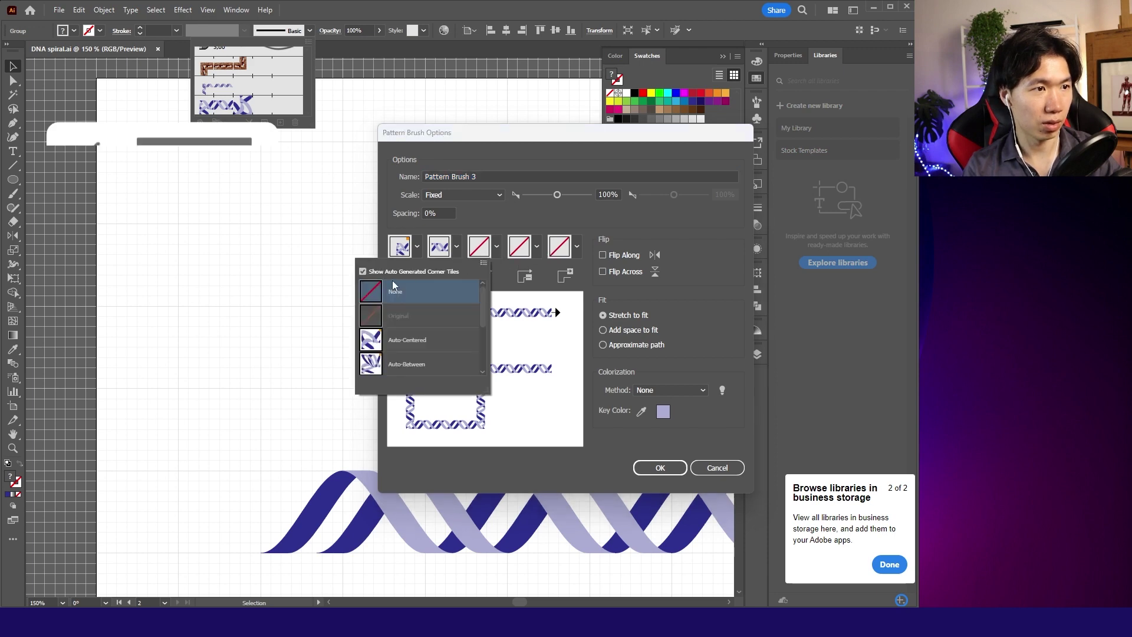
pyautogui.click(401, 349)
pyautogui.click(659, 469)
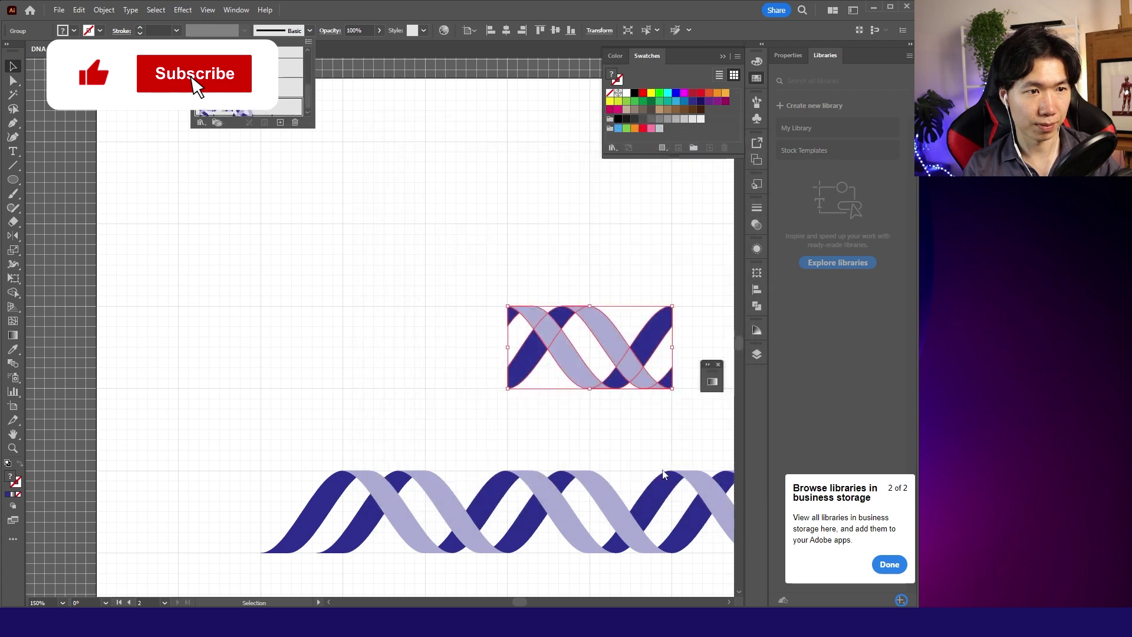
# Step: Draw a circle right of the helix, swap fill to stroke, and apply the DNA pattern brush
pyautogui.hotkey('ctrl', '-')
pyautogui.hotkey('ctrl', '-')
pyautogui.hotkey('ctrl', '-')
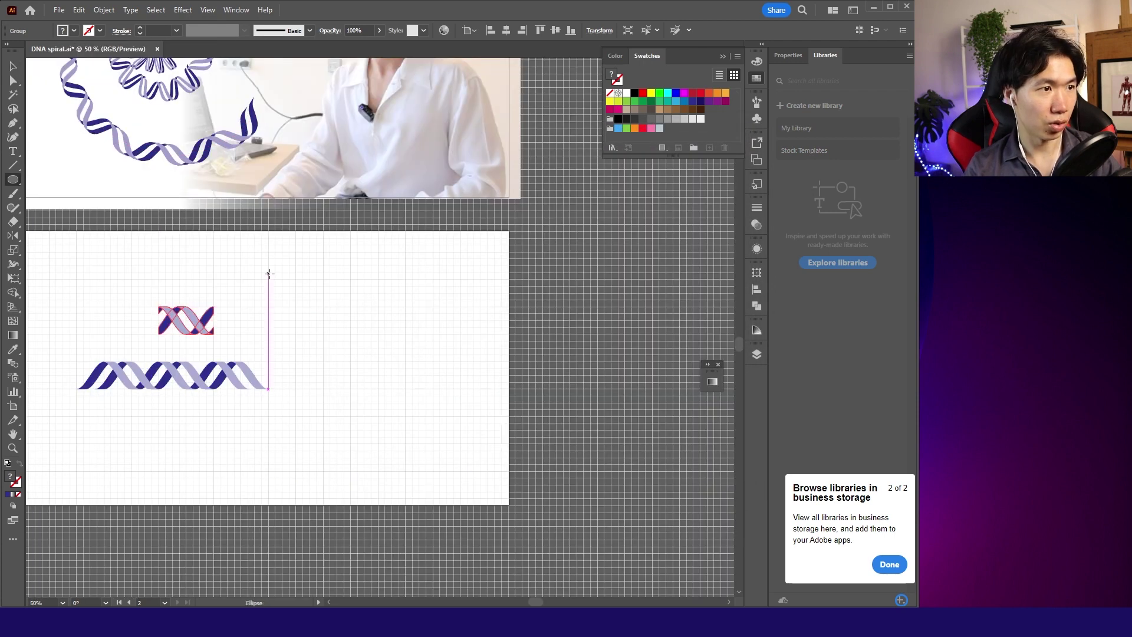
pyautogui.moveTo(308, 292); pyautogui.dragTo(466, 451)
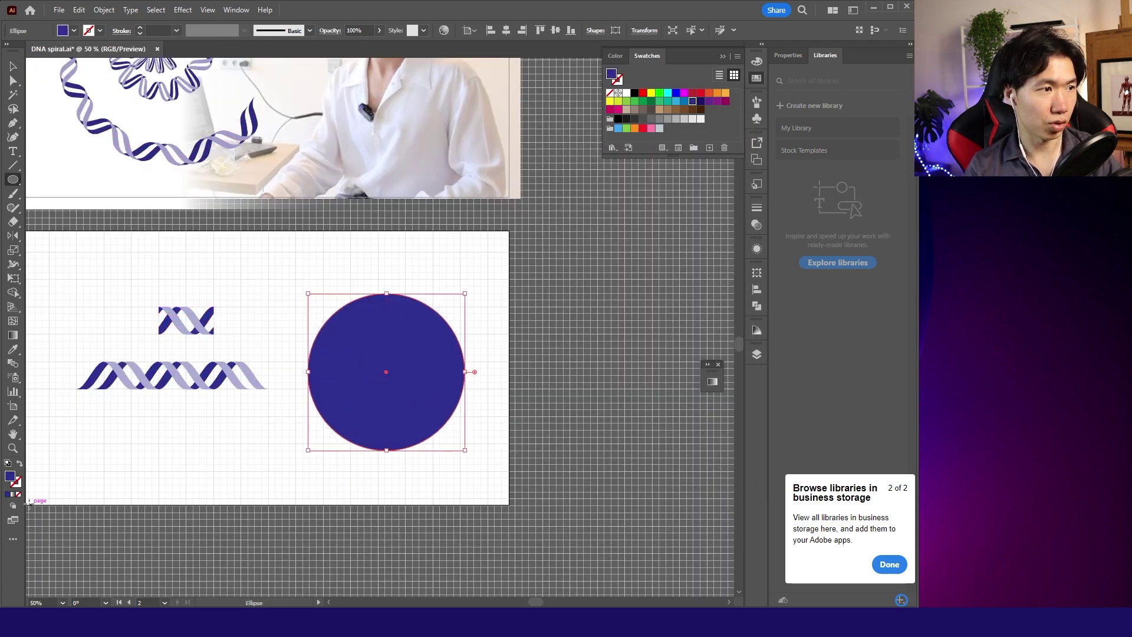
pyautogui.click(18, 464)
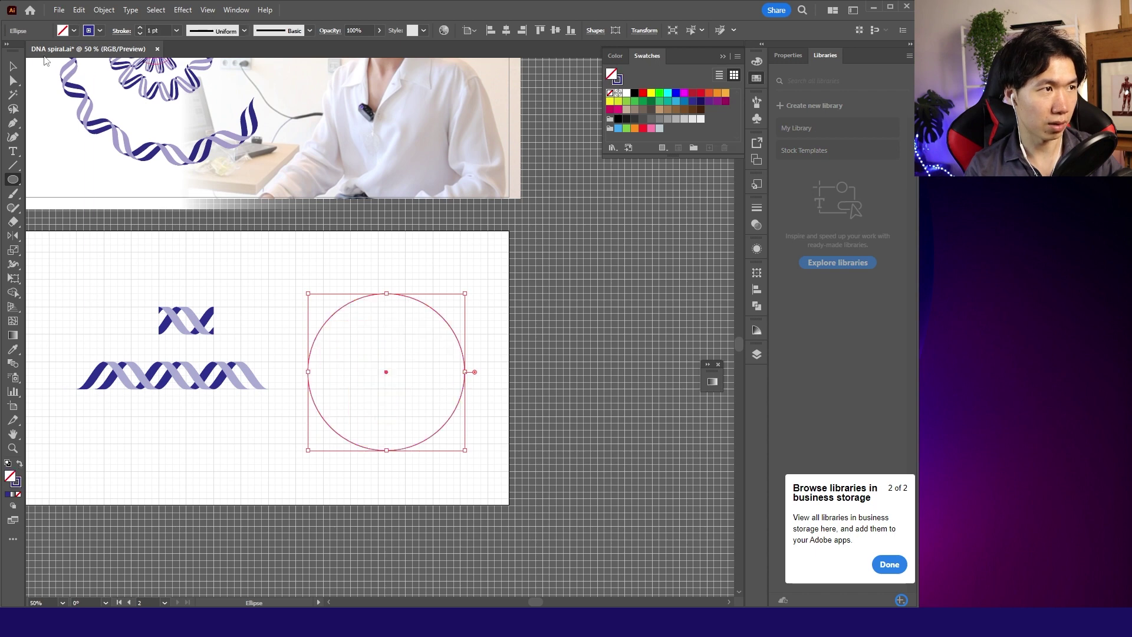
pyautogui.click(12, 67)
pyautogui.click(309, 31)
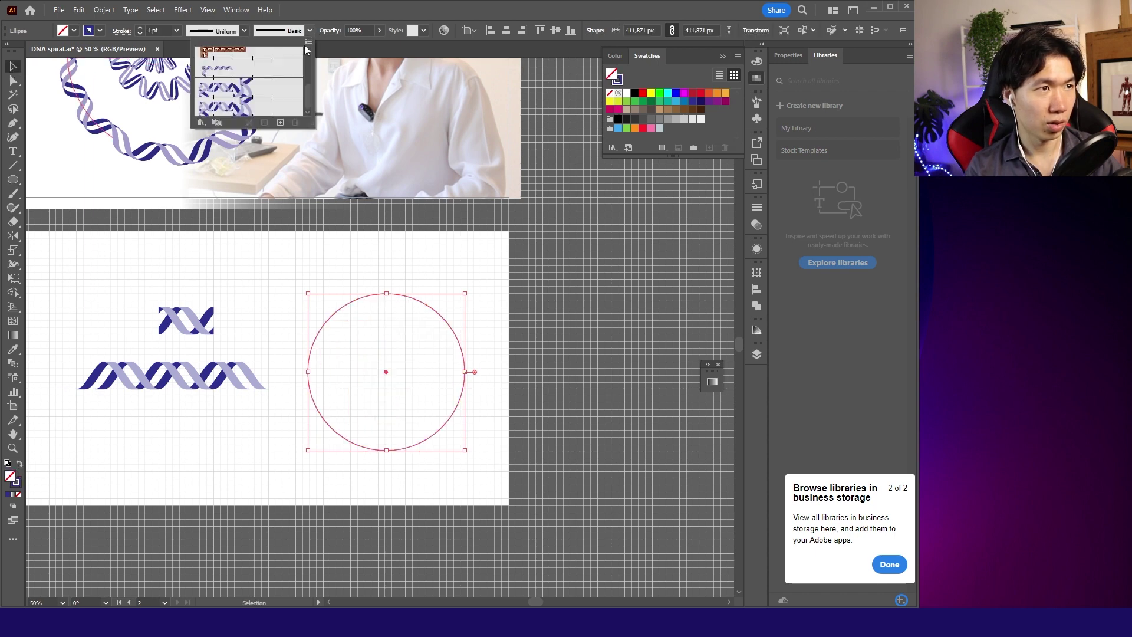
pyautogui.click(266, 108)
pyautogui.click(502, 265)
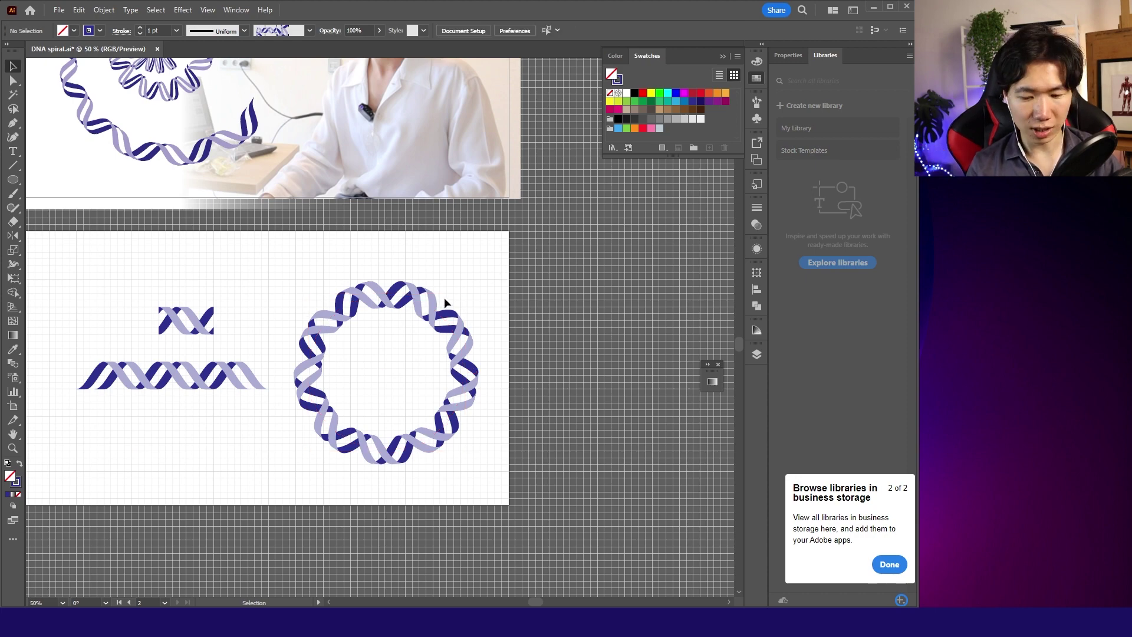
pyautogui.scroll(3, 442, 303)
pyautogui.scroll(2, 444, 302)
pyautogui.scroll(-2, 444, 302)
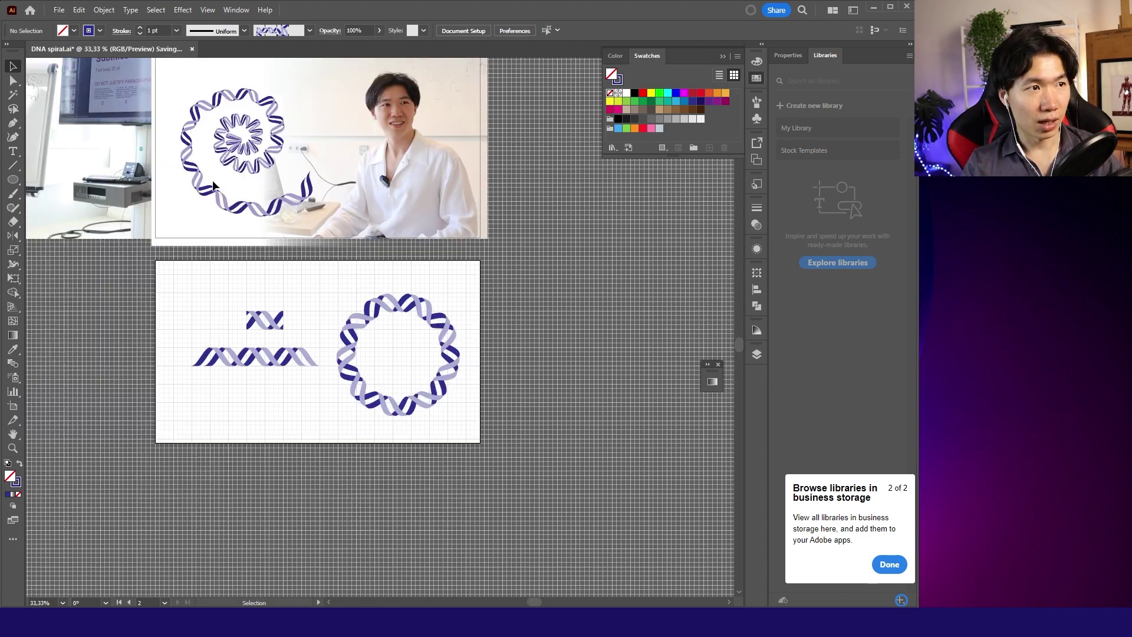
pyautogui.scroll(-2, 428, 315)
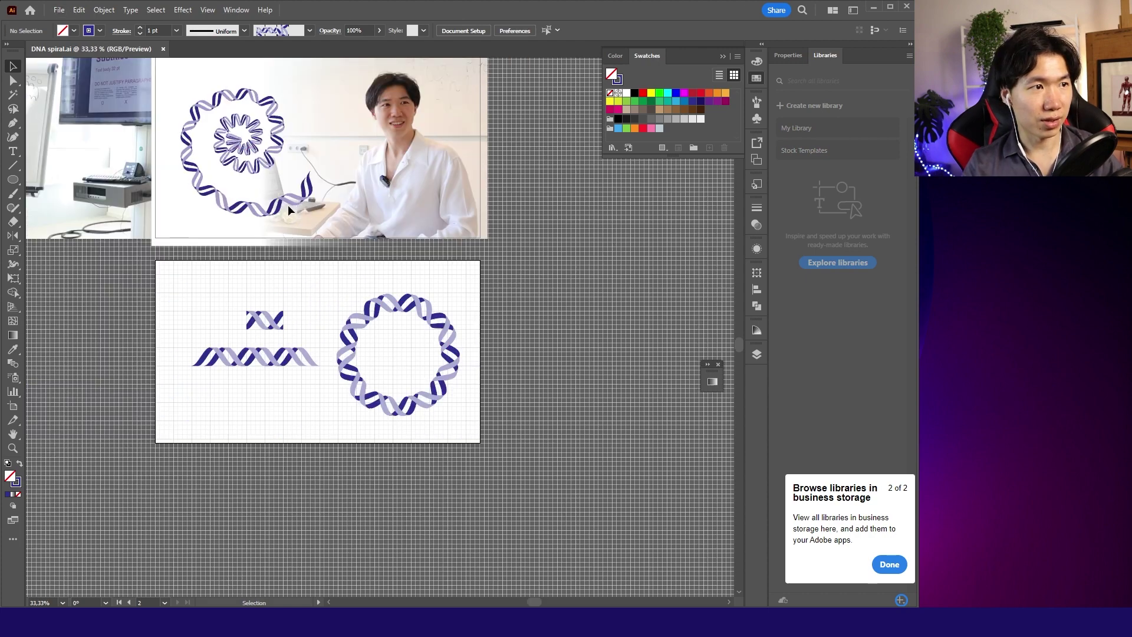
# Step: Drag the DNA ring off the artboard to the right
pyautogui.moveTo(424, 307); pyautogui.dragTo(660, 168)
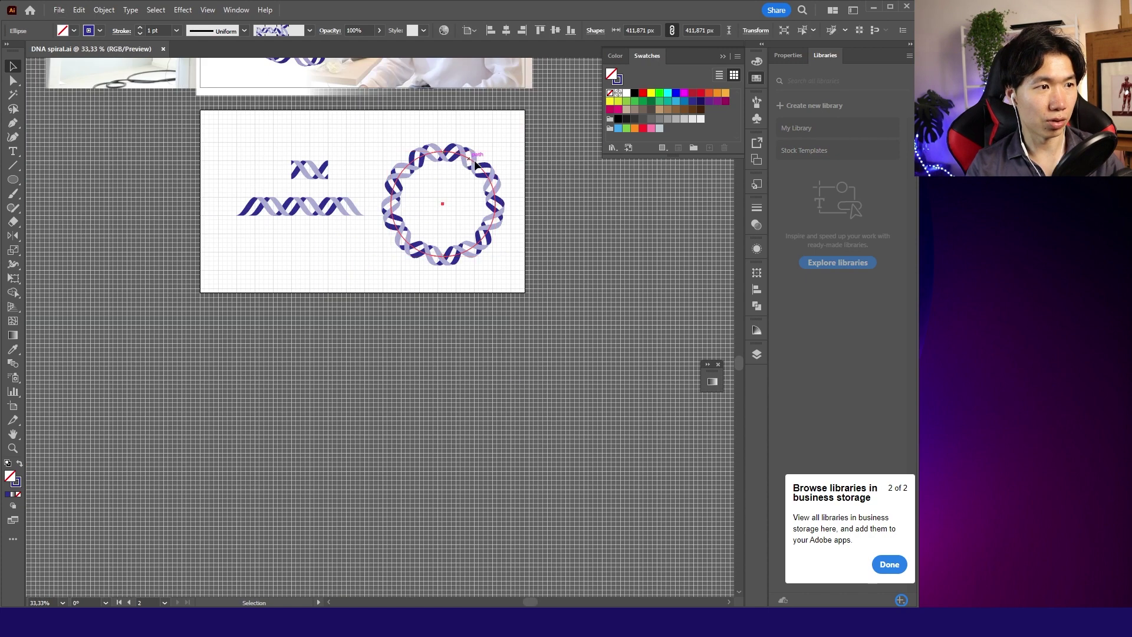
# Step: Hide the background grid and zoom in on the artboard
pyautogui.click(236, 9)
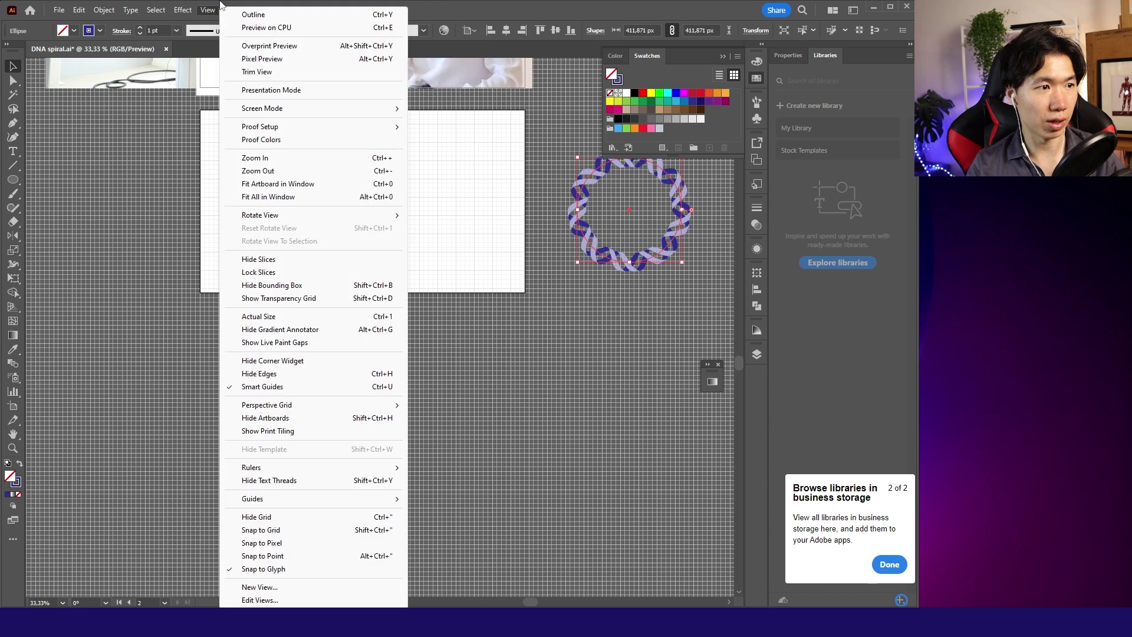
pyautogui.click(289, 500)
pyautogui.hotkey('ctrl', '=')
pyautogui.click(14, 165)
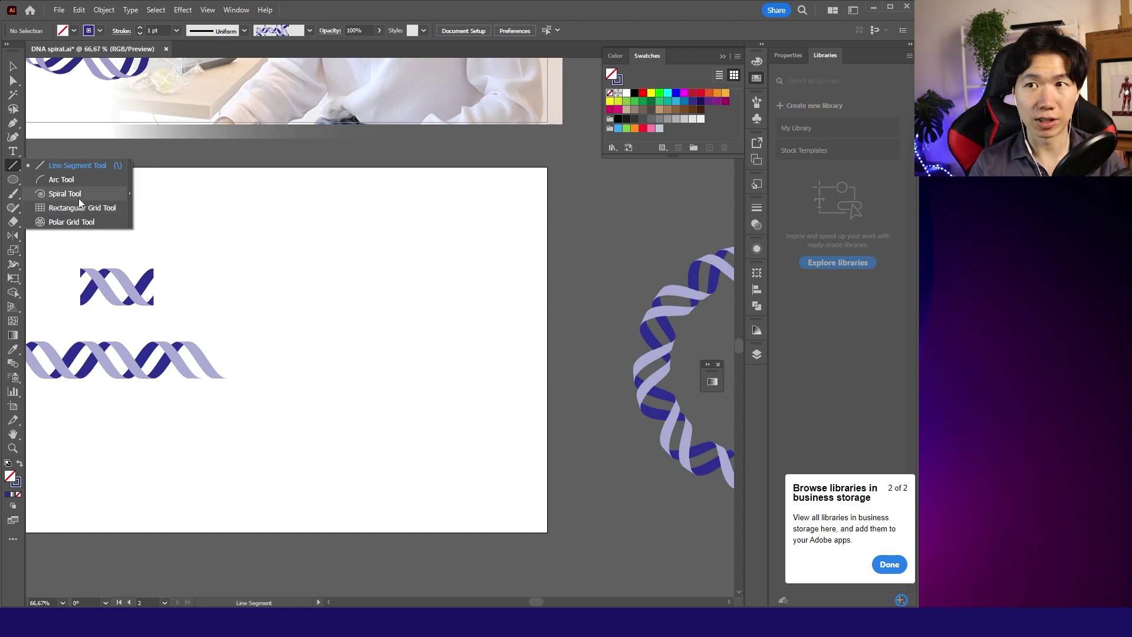
pyautogui.press('Escape')
# Step: Draw a spiral, move it right and down, and stroke it with Pattern Brush 3
pyautogui.moveTo(272, 279); pyautogui.dragTo(381, 375)
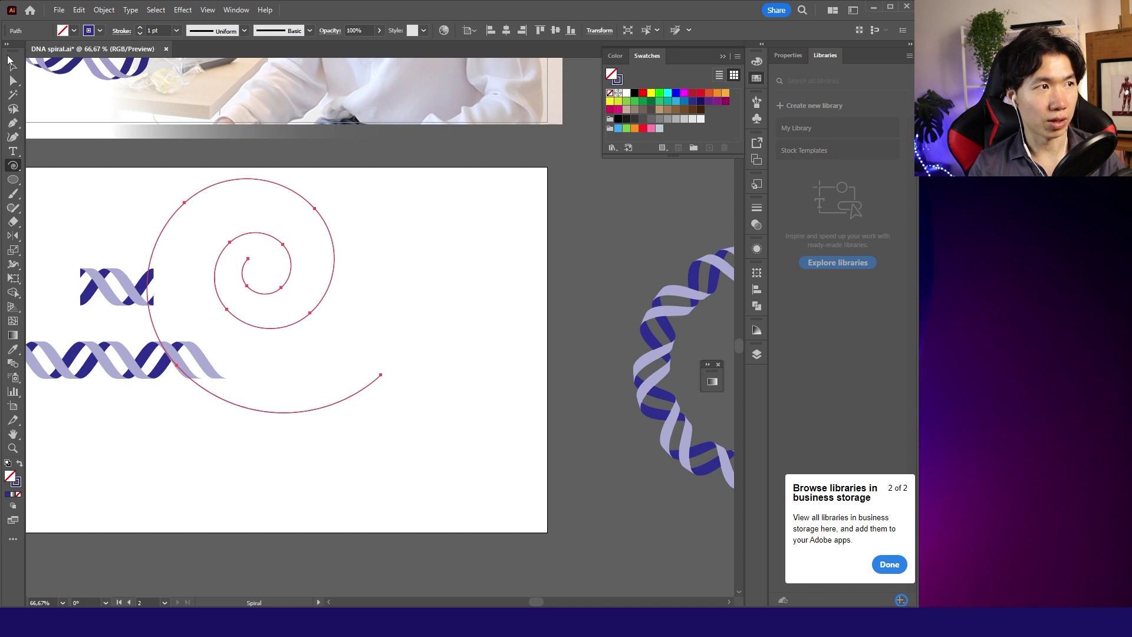
pyautogui.click(12, 63)
pyautogui.moveTo(289, 249); pyautogui.dragTo(396, 300)
pyautogui.click(309, 31)
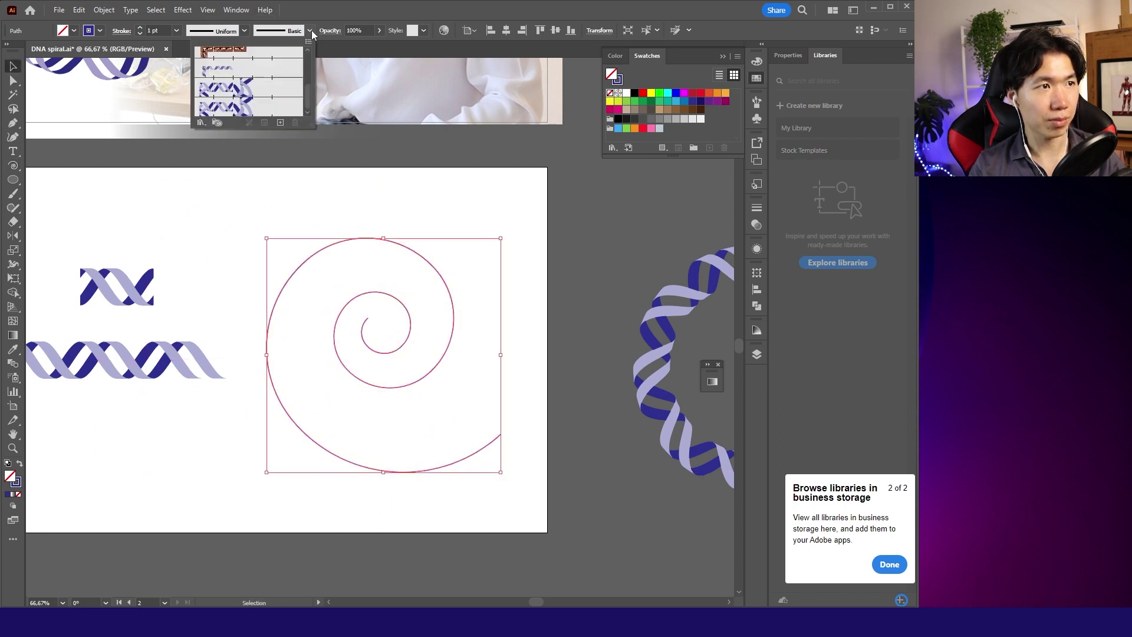
pyautogui.click(250, 106)
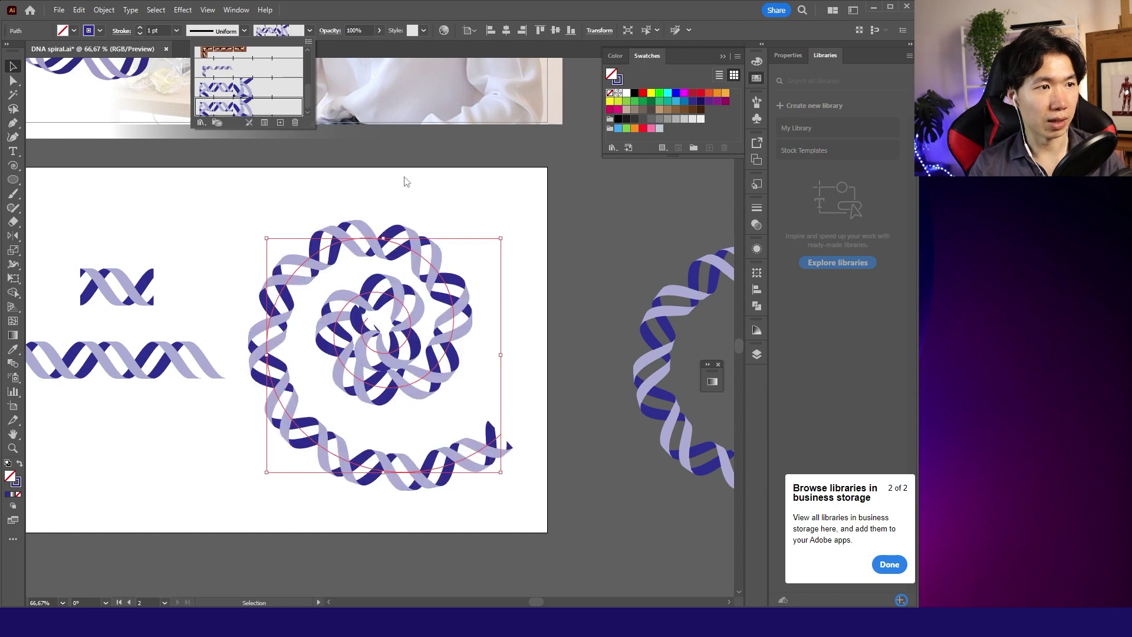
pyautogui.click(460, 210)
pyautogui.scroll(-1, 459, 210)
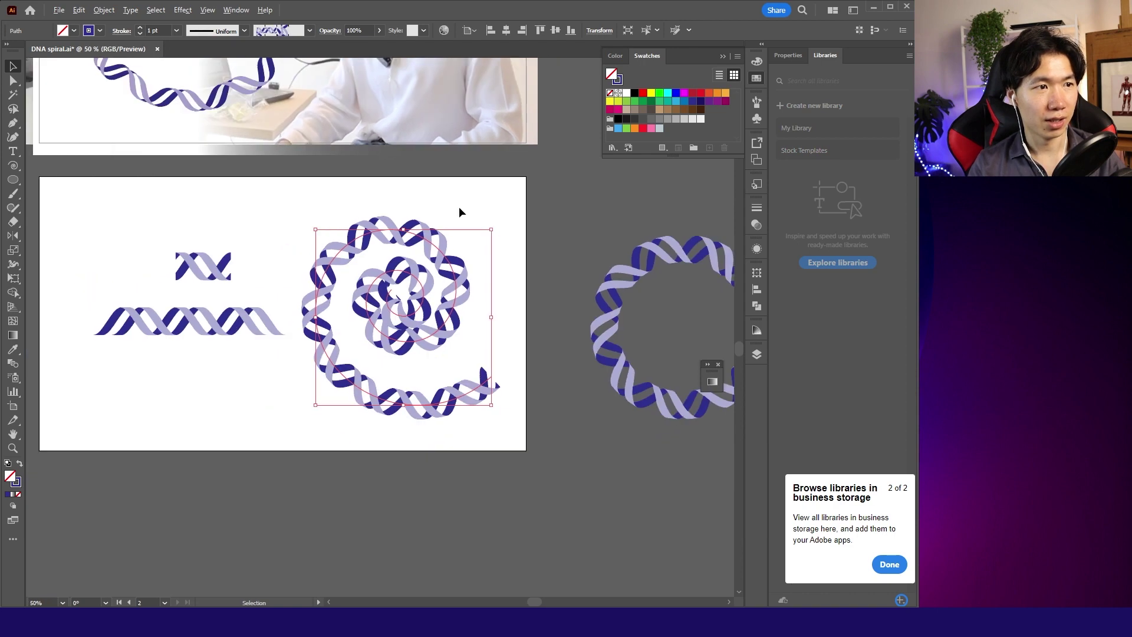
pyautogui.scroll(-2, 459, 210)
pyautogui.click(489, 243)
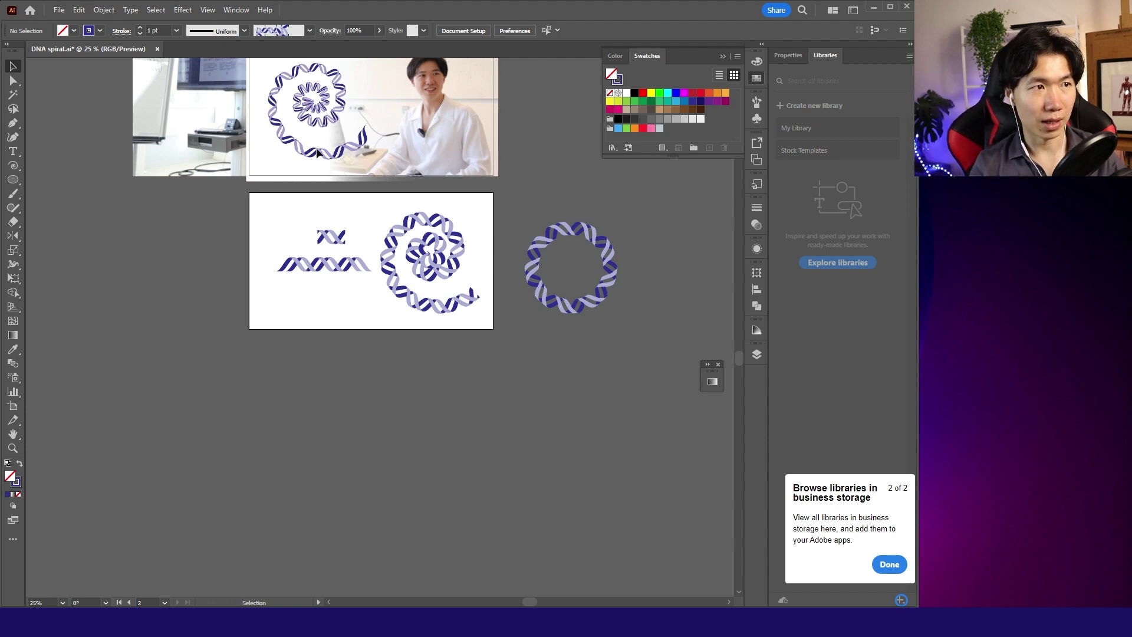
# Step: Select the two small helix pieces, then pick the spiral and zoom in on it
pyautogui.click(339, 273)
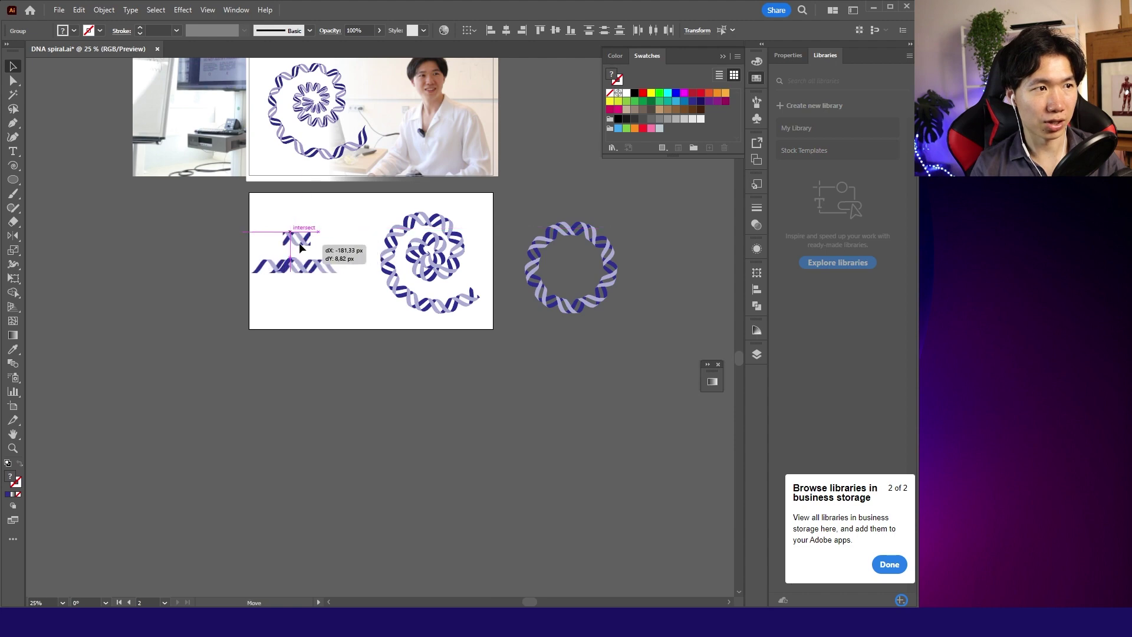
pyautogui.click(297, 96)
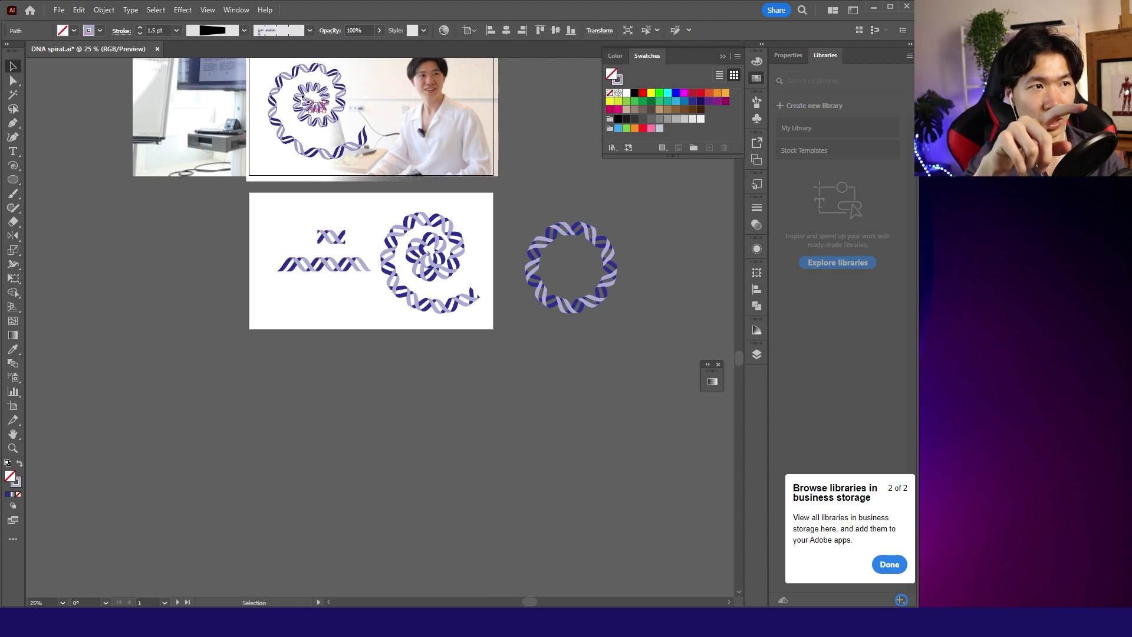
pyautogui.press('a')
pyautogui.hotkey('ctrl', '=')
pyautogui.hotkey('ctrl', '=')
pyautogui.hotkey('ctrl', '=')
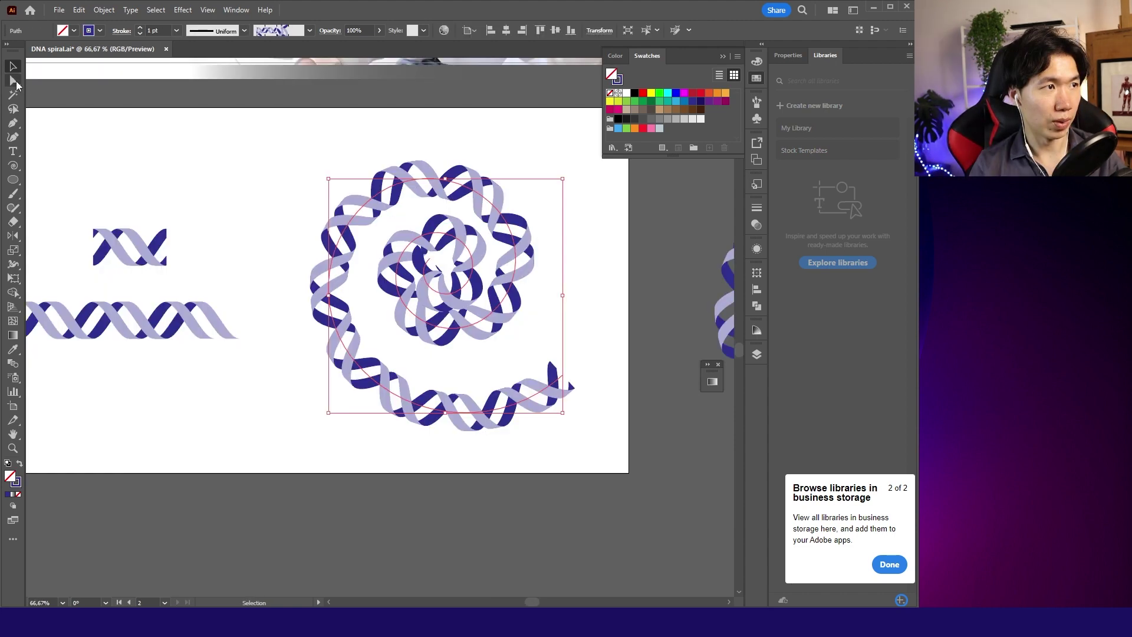
# Step: Cut the spiral at a selected anchor point and nudge a piece to check the split
pyautogui.click(354, 366)
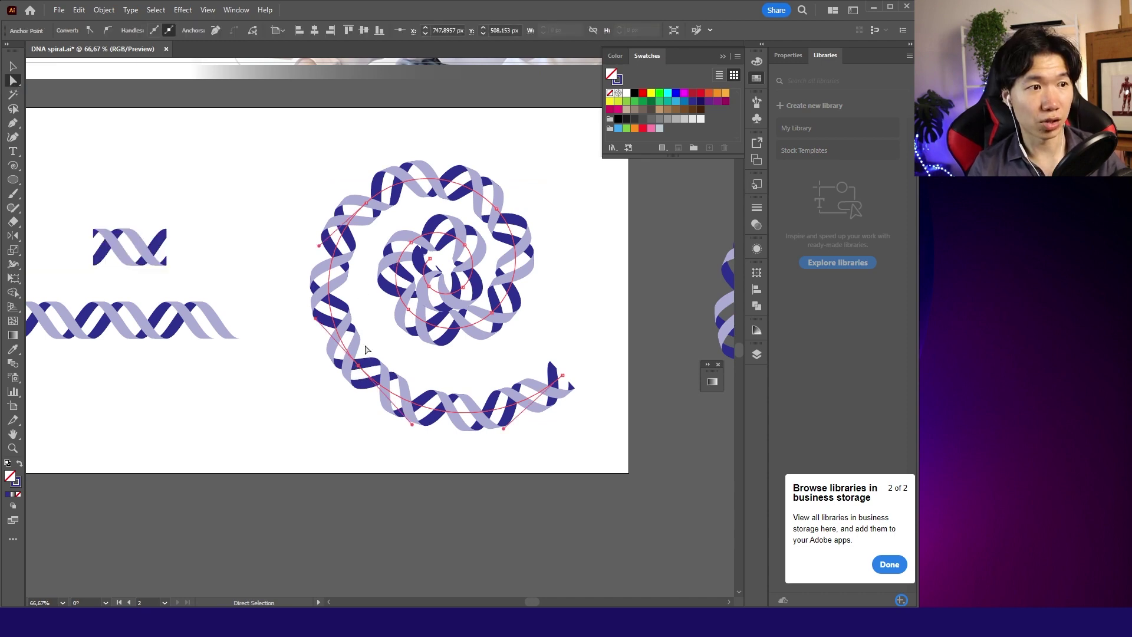
pyautogui.click(363, 377)
pyautogui.click(358, 366)
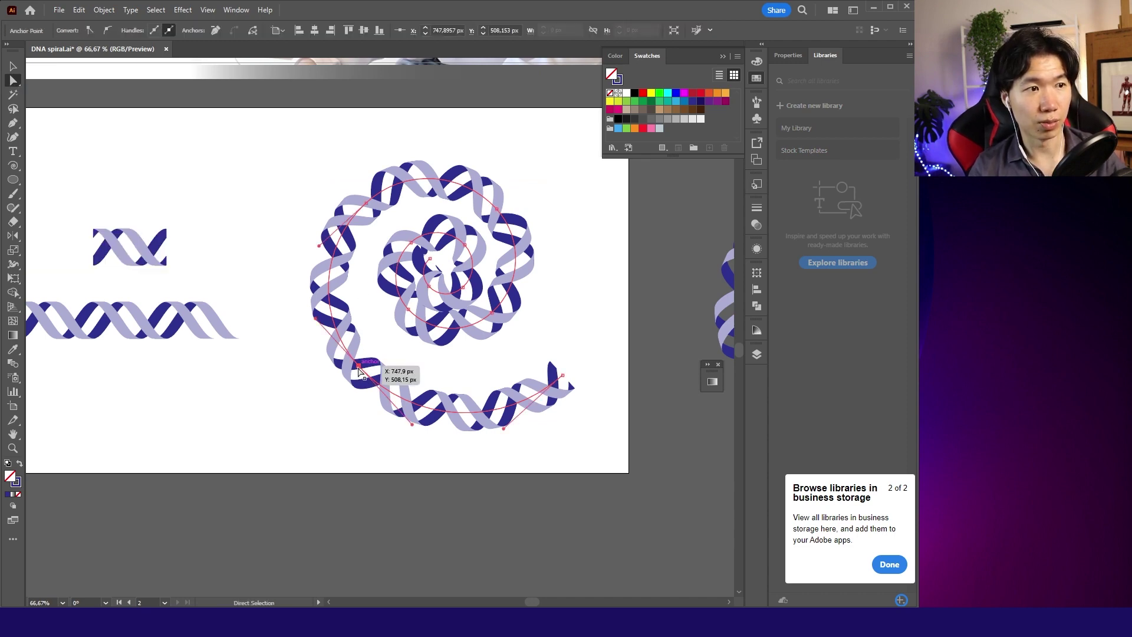
pyautogui.click(251, 35)
pyautogui.press('v')
pyautogui.moveTo(395, 393)
pyautogui.mouseDown()
pyautogui.moveTo(405, 406)
pyautogui.moveTo(393, 387)
pyautogui.mouseUp()
# Step: Select the spiral's inner coil and one of its anchor points
pyautogui.click(366, 291)
pyautogui.press('a')
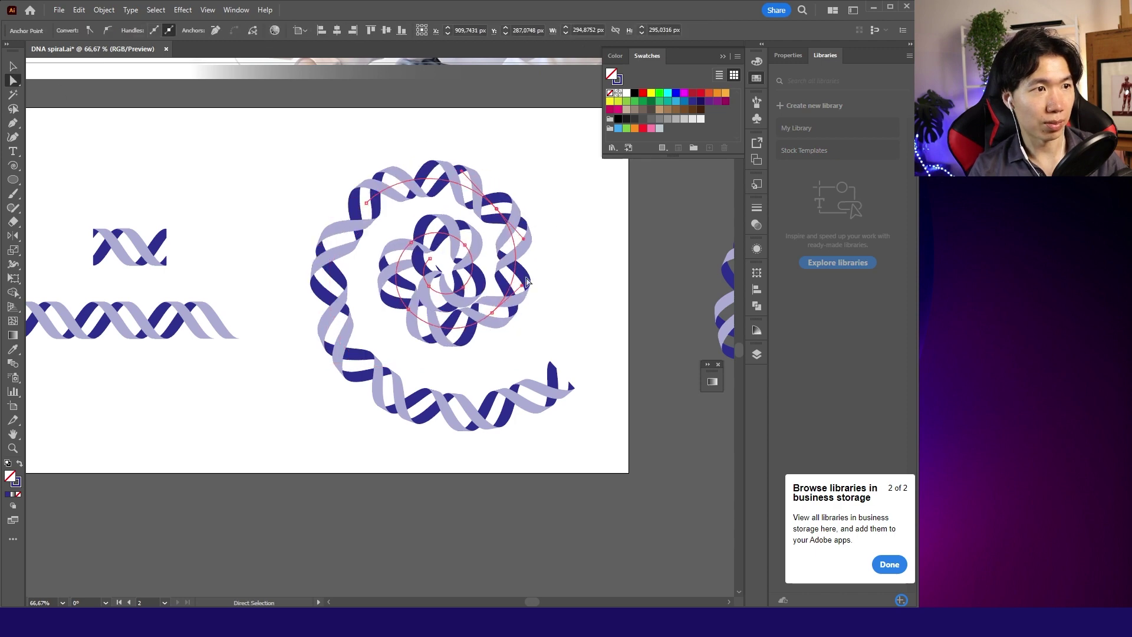
pyautogui.click(432, 316)
pyautogui.press('v')
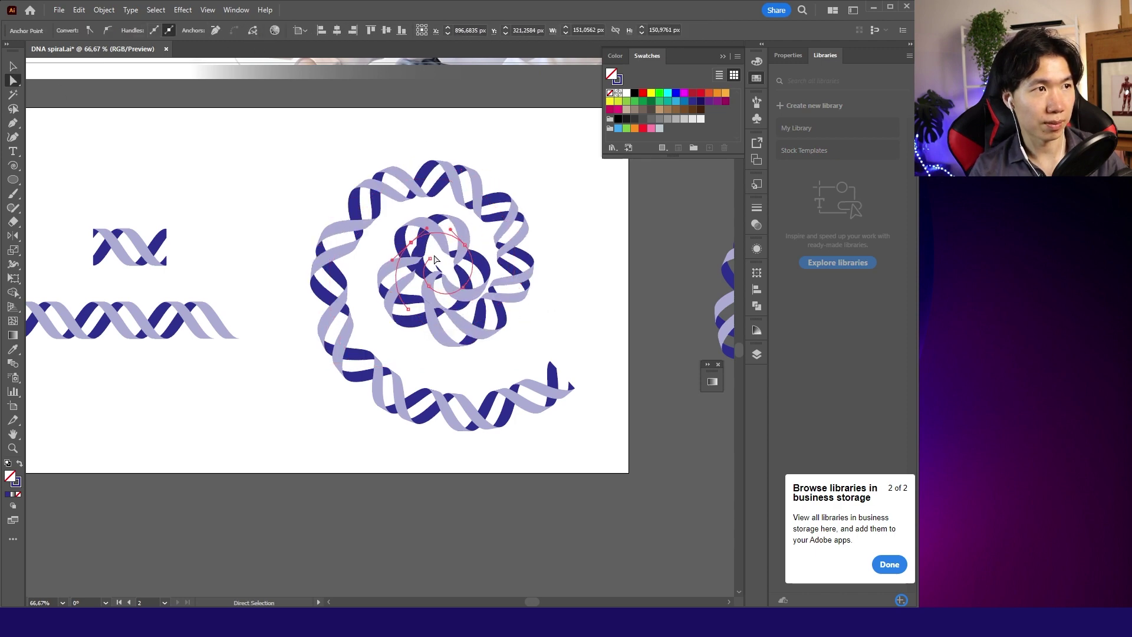
# Step: Thin the left spiral segment's stroke to 0.75 pt
pyautogui.click(341, 265)
pyautogui.click(179, 35)
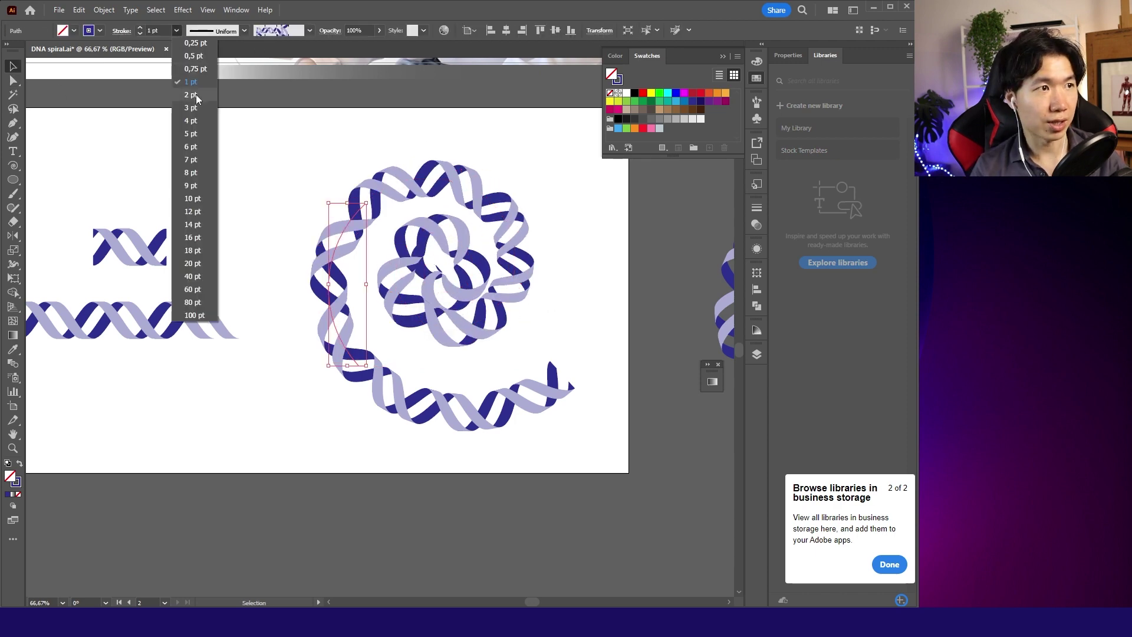
pyautogui.click(193, 68)
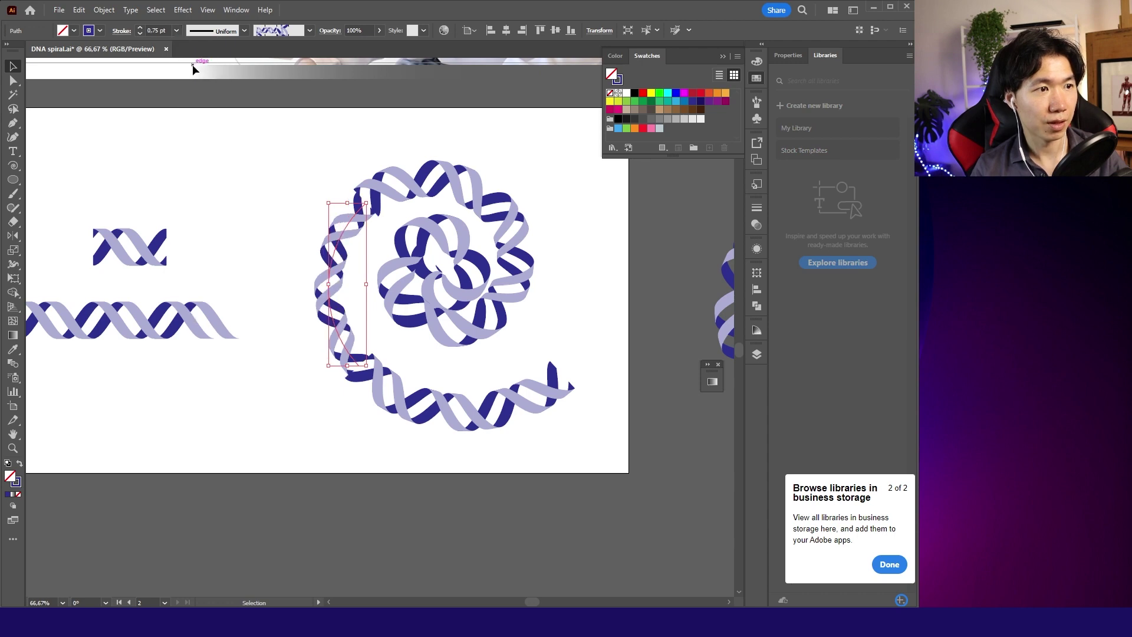
# Step: Lower the inner segment's stroke to 0.3 pt, then select the path at a joint
pyautogui.click(397, 190)
pyautogui.click(308, 32)
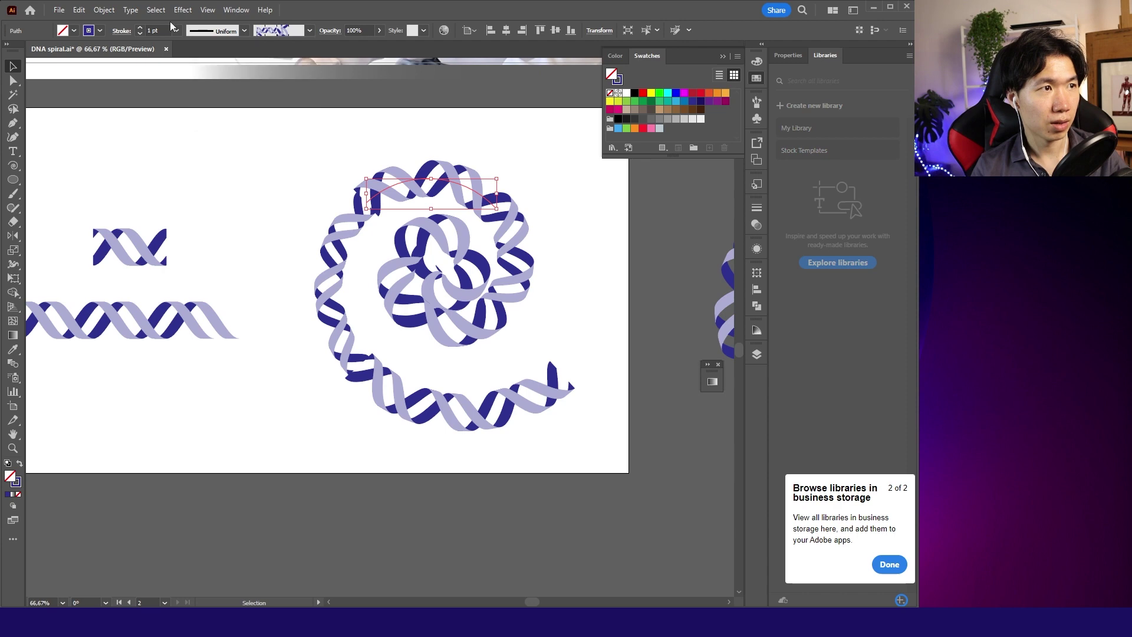
pyautogui.hotkey('ctrl', 'z')
pyautogui.click(152, 30)
pyautogui.press('Down')
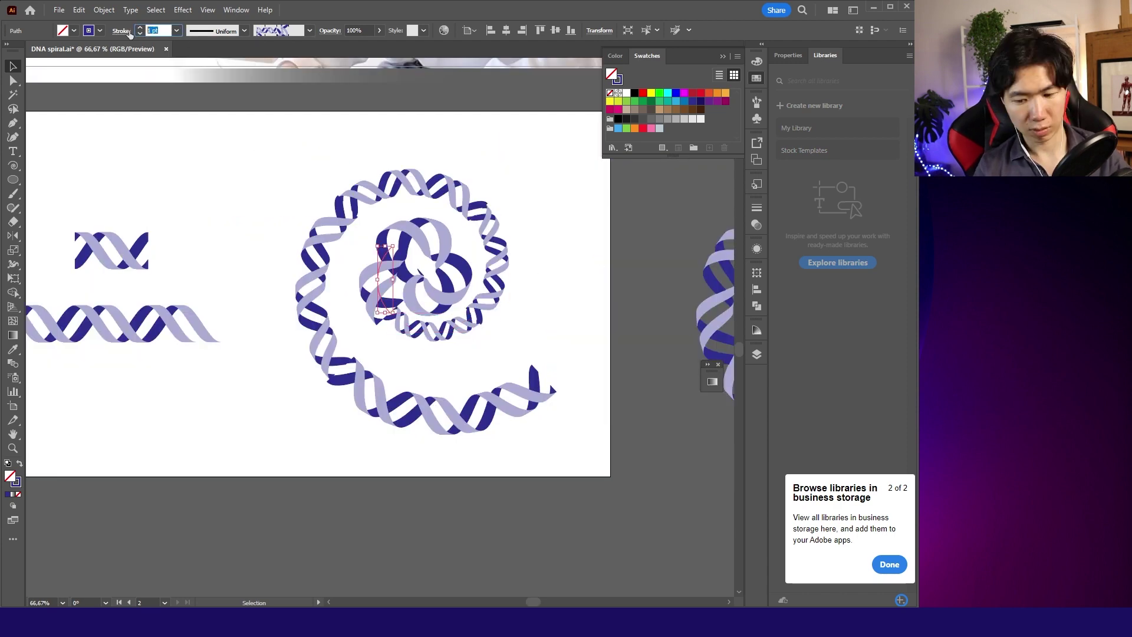
pyautogui.press('Down')
pyautogui.press('Down')
pyautogui.hotkey('ctrl', '+')
pyautogui.hotkey('ctrl', '+')
pyautogui.hotkey('ctrl', '+')
pyautogui.hotkey('ctrl', '-')
pyautogui.hotkey('ctrl', '-')
pyautogui.hotkey('ctrl', '-')
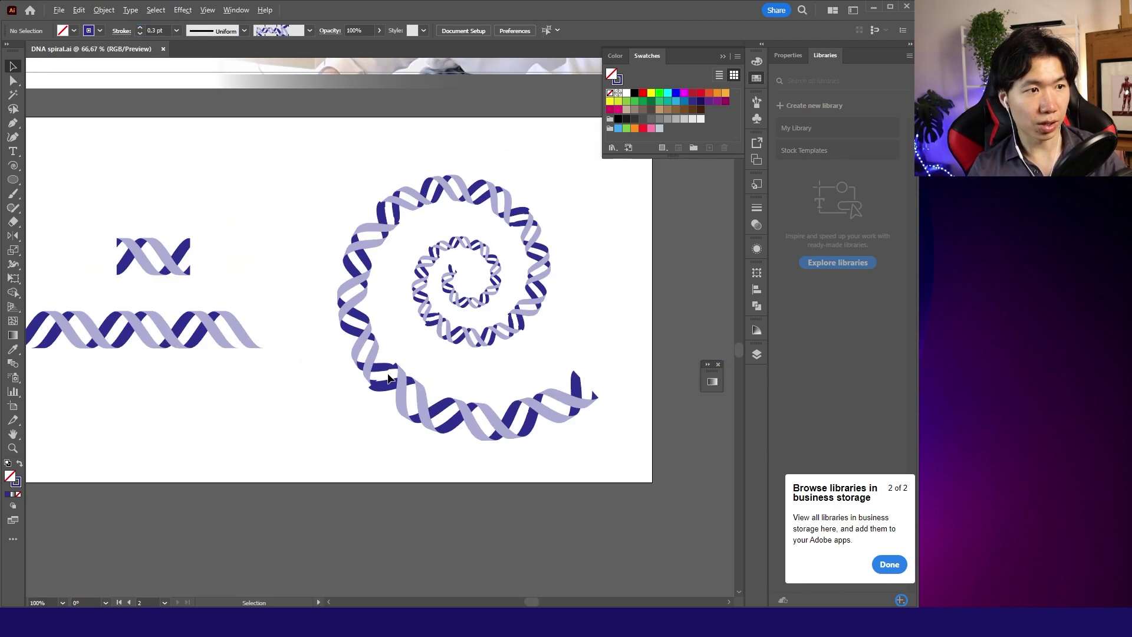
pyautogui.hotkey('ctrl', '+')
pyautogui.hotkey('ctrl', '+')
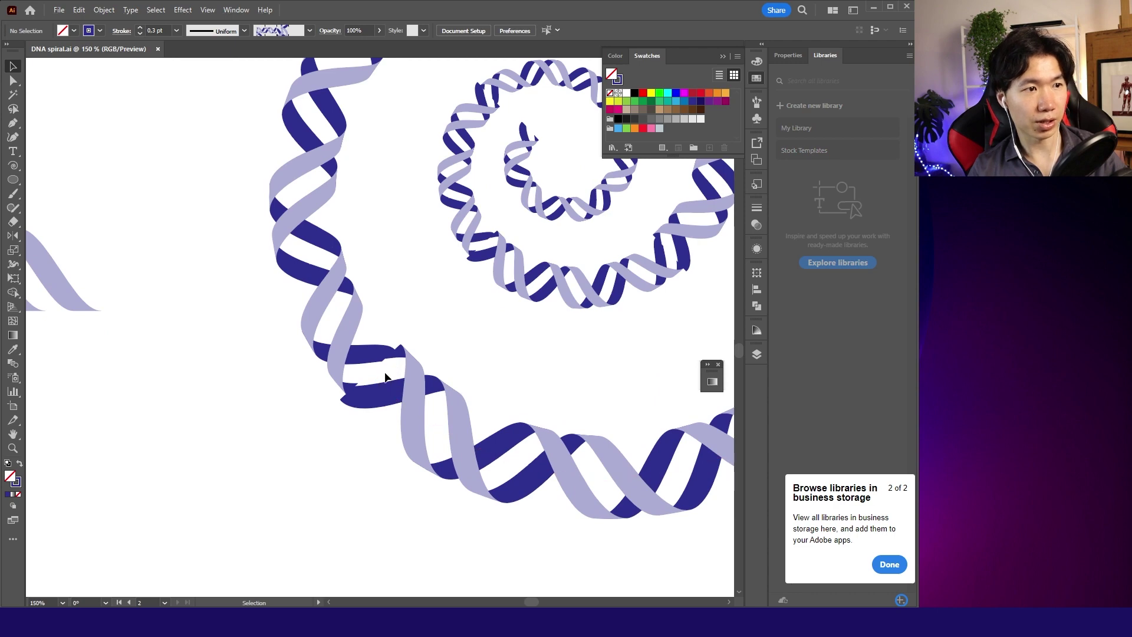
pyautogui.click(382, 377)
pyautogui.scroll(3, 385, 378)
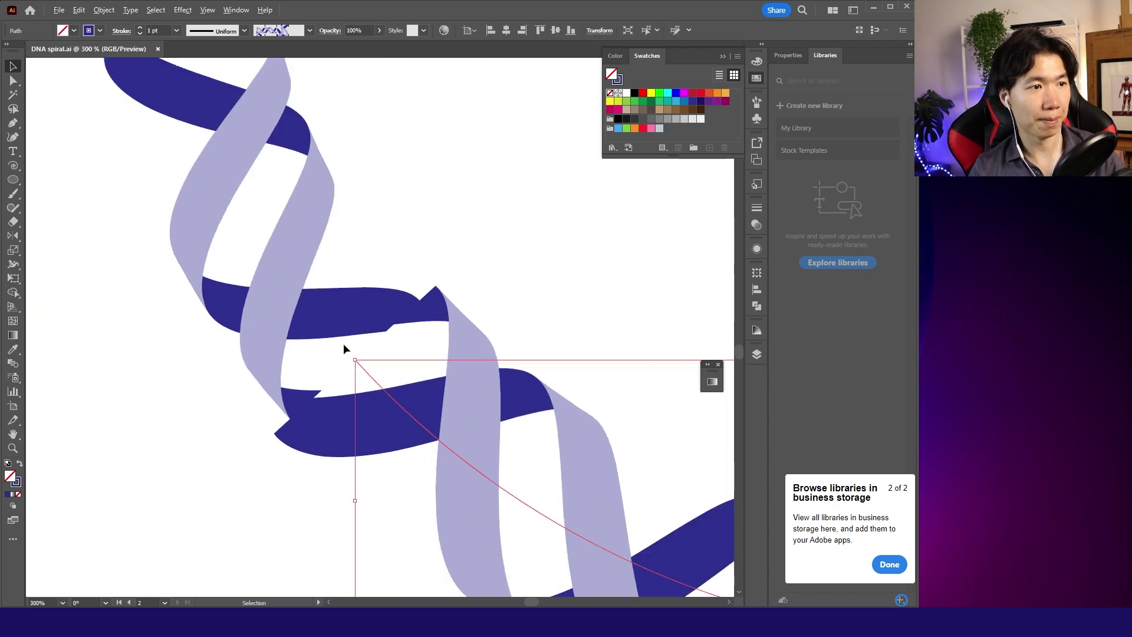
# Step: Widen the ribbon at the first segment joint with the Width tool
pyautogui.click(11, 264)
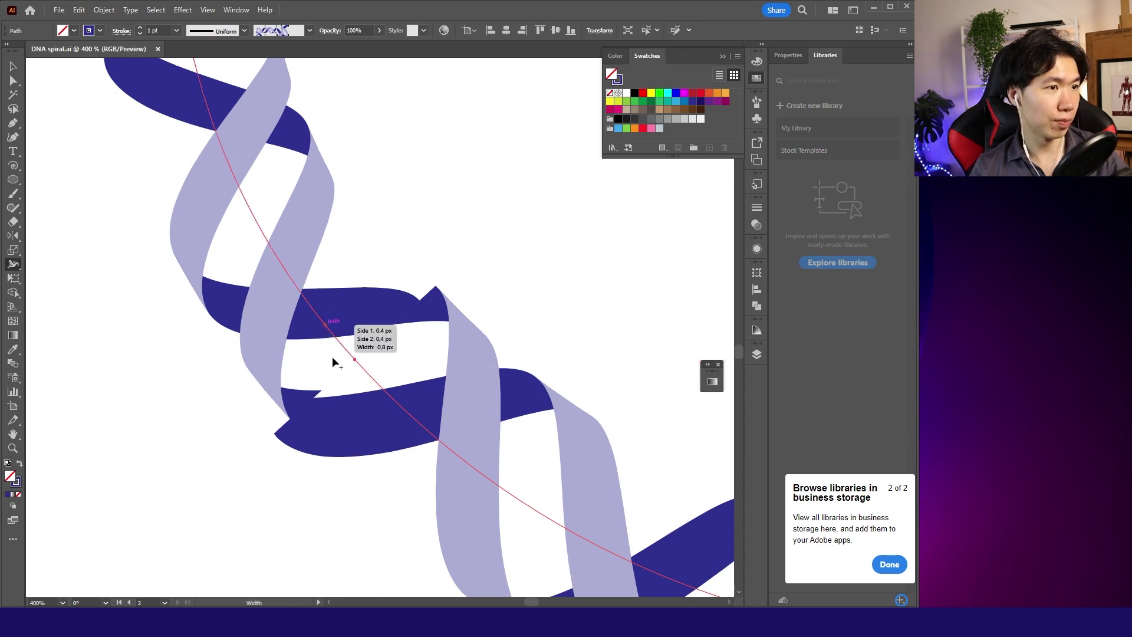
pyautogui.moveTo(354, 359)
pyautogui.mouseDown()
pyautogui.moveTo(367, 364)
pyautogui.moveTo(292, 423)
pyautogui.mouseUp()
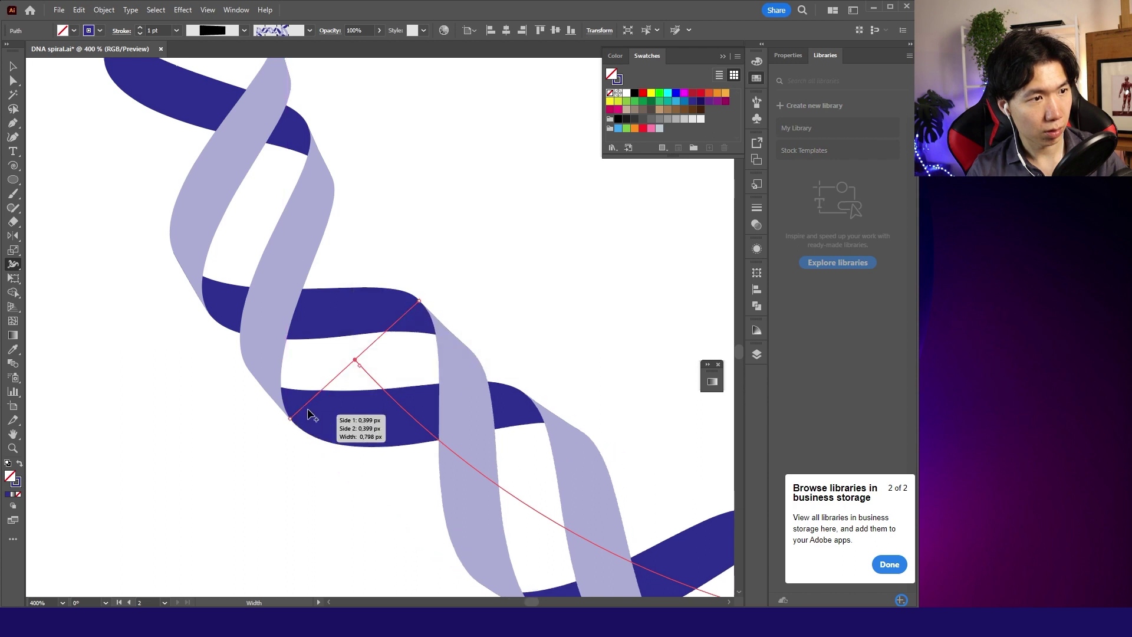
pyautogui.click(12, 66)
pyautogui.click(415, 273)
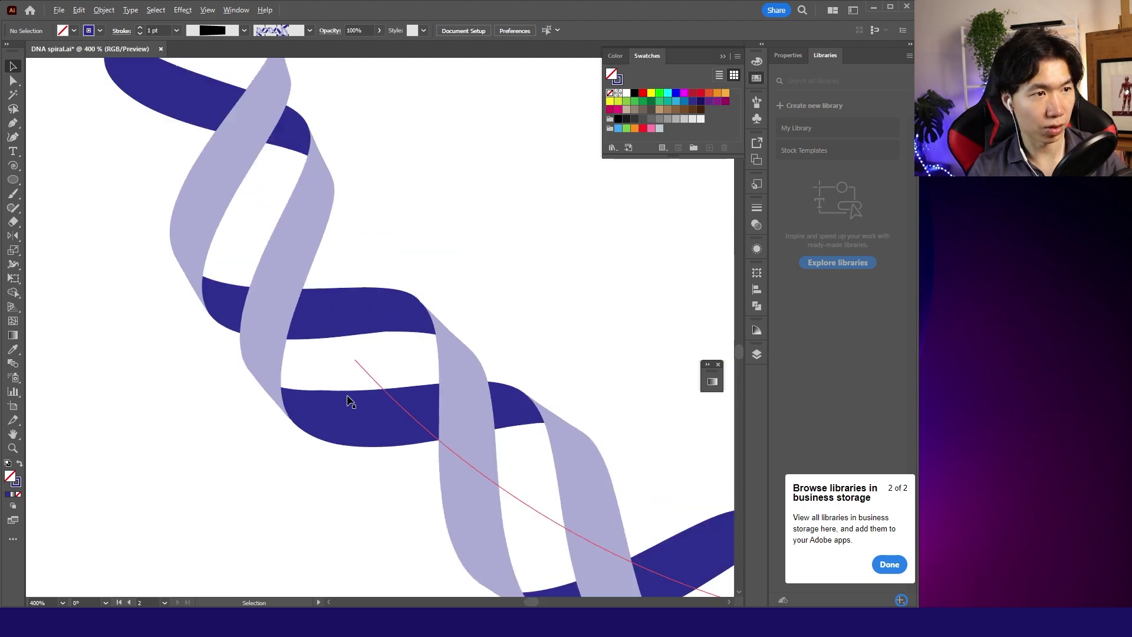
pyautogui.scroll(2, 348, 401)
pyautogui.scroll(2, 377, 372)
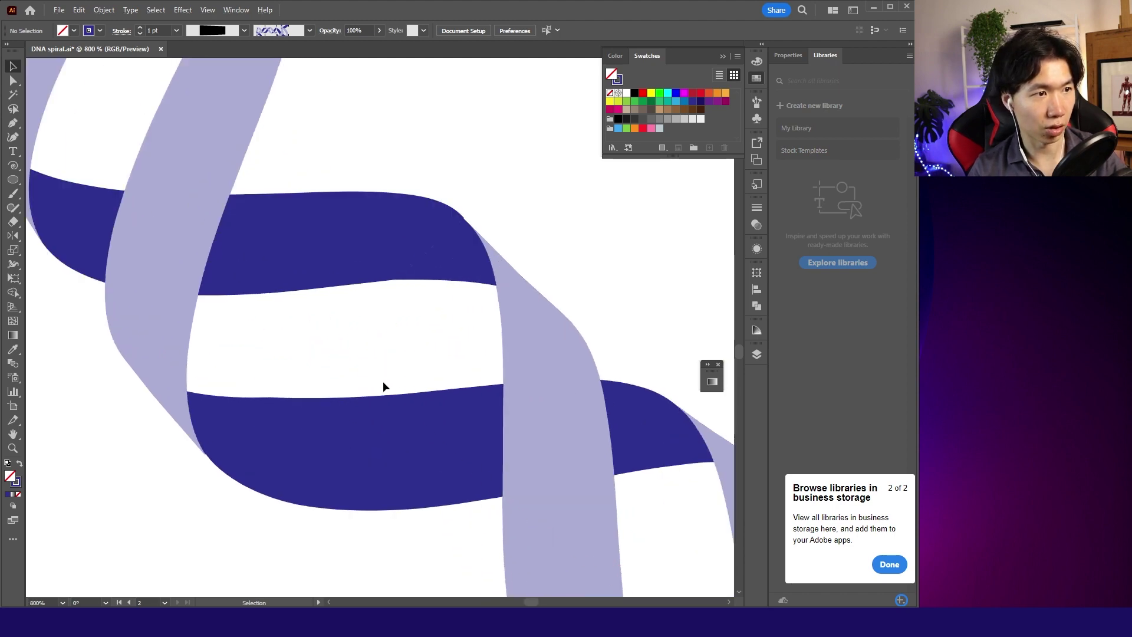
# Step: Drag width points at two more joints so the ribbon tapers smoothly, then preview
pyautogui.hotkey('shift', 'w')
pyautogui.scroll(-2, 388, 383)
pyautogui.moveTo(390, 382); pyautogui.dragTo(445, 439)
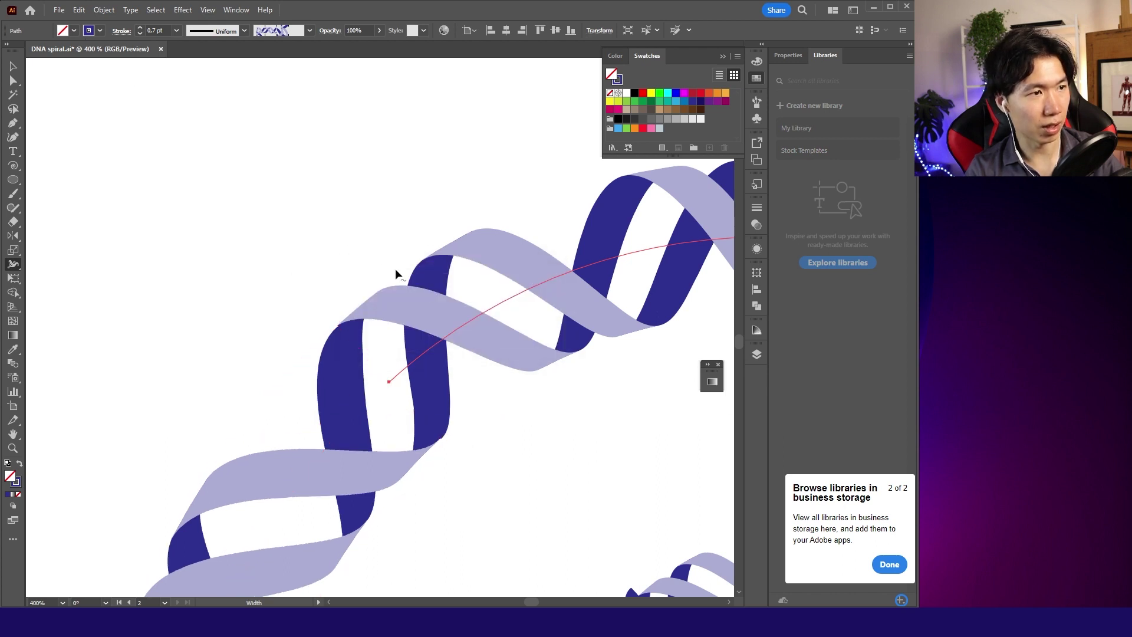
pyautogui.moveTo(388, 381); pyautogui.dragTo(434, 452)
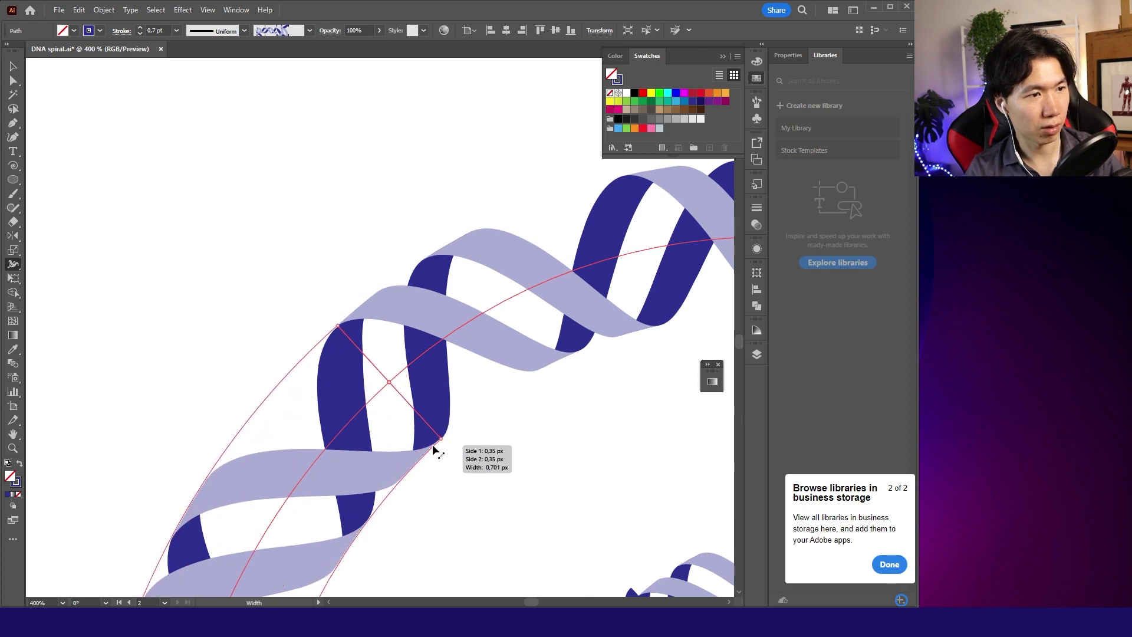
pyautogui.scroll(-5, 433, 444)
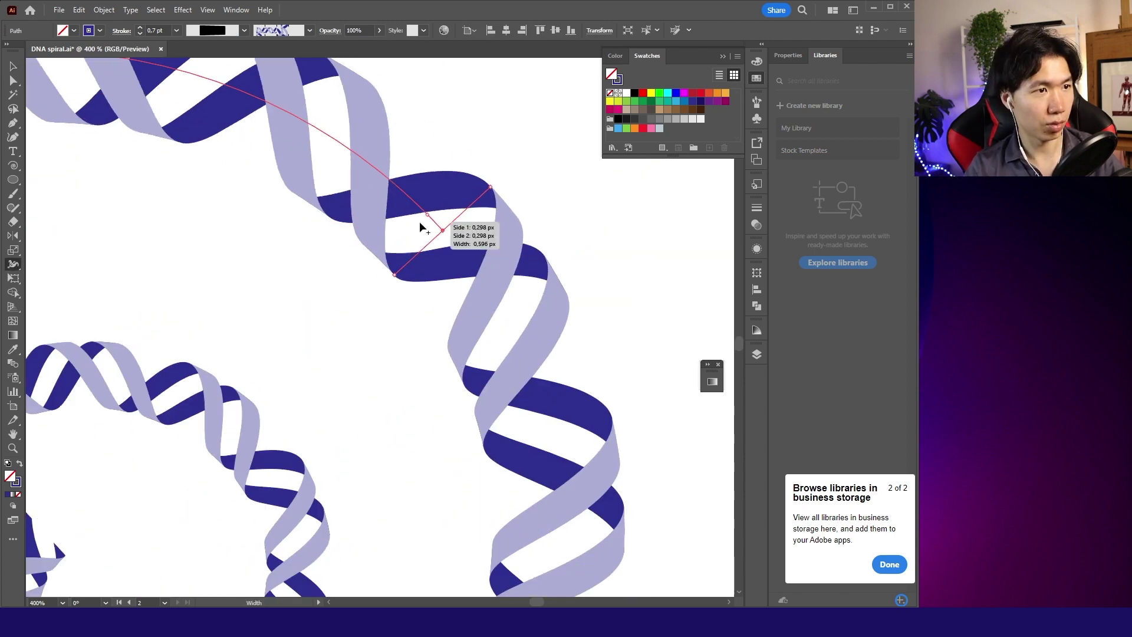
pyautogui.scroll(2, 431, 232)
pyautogui.scroll(-5, 523, 236)
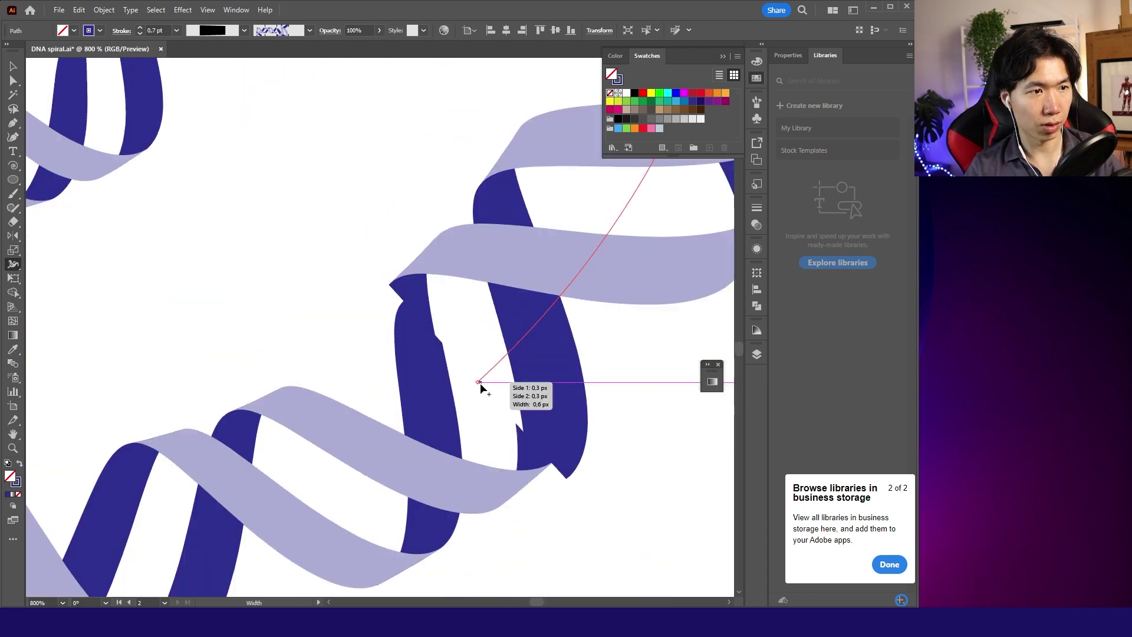
pyautogui.scroll(-3, 565, 452)
pyautogui.scroll(3, 447, 391)
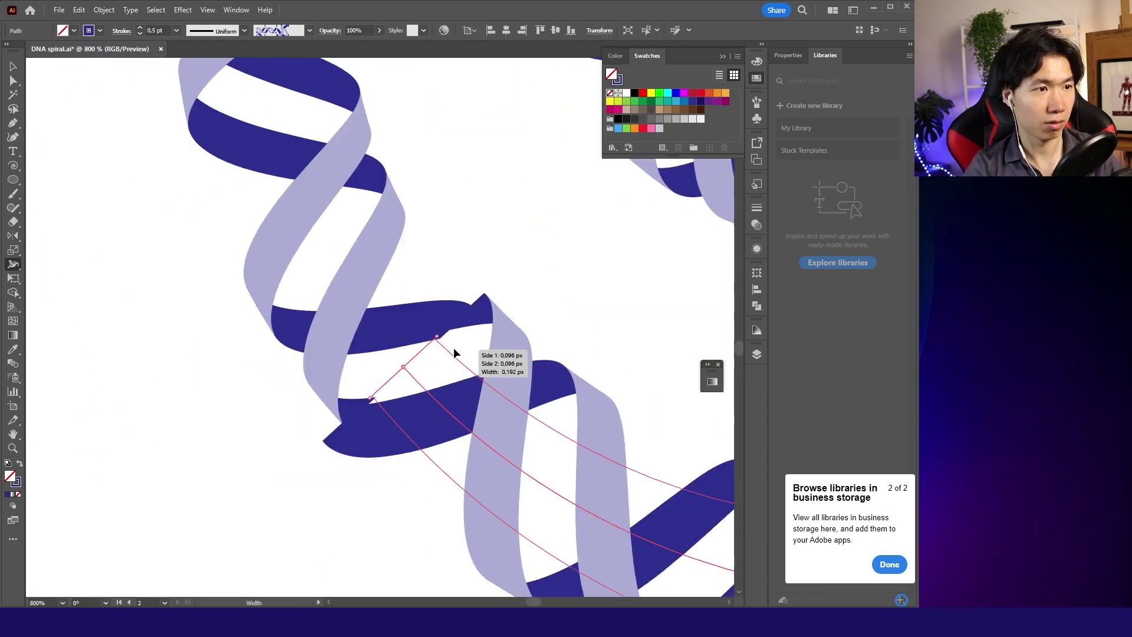
pyautogui.press('a')
pyautogui.scroll(-2, 544, 280)
pyautogui.hotkey('shift', 'w')
pyautogui.scroll(3, 544, 280)
pyautogui.scroll(3, 523, 270)
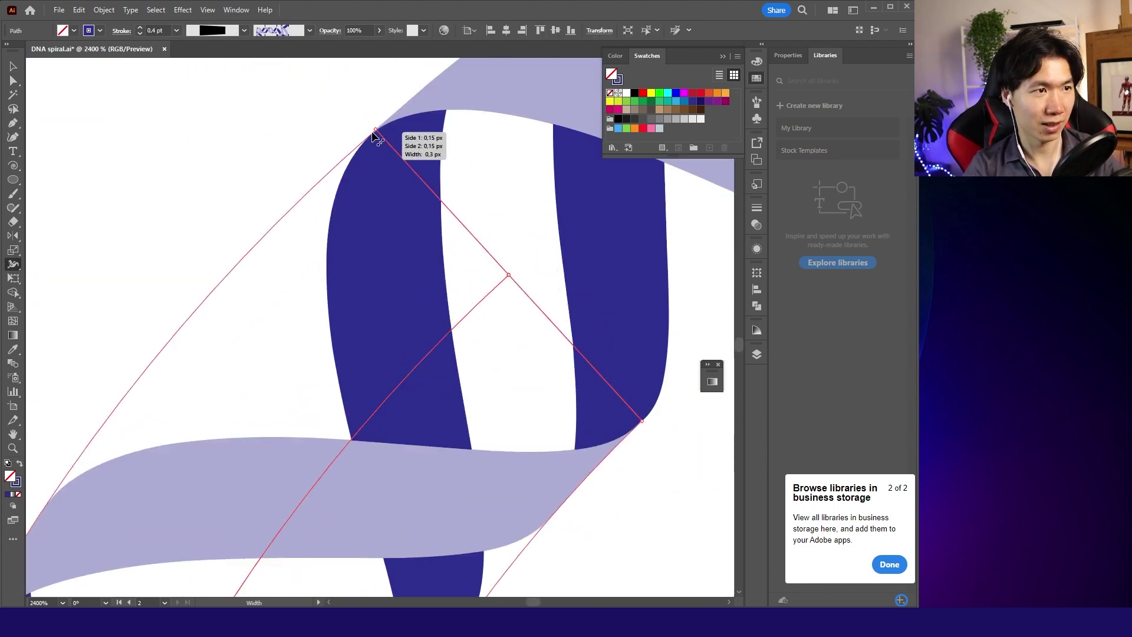
pyautogui.press('a')
pyautogui.scroll(-4, 530, 270)
pyautogui.scroll(-3, 542, 278)
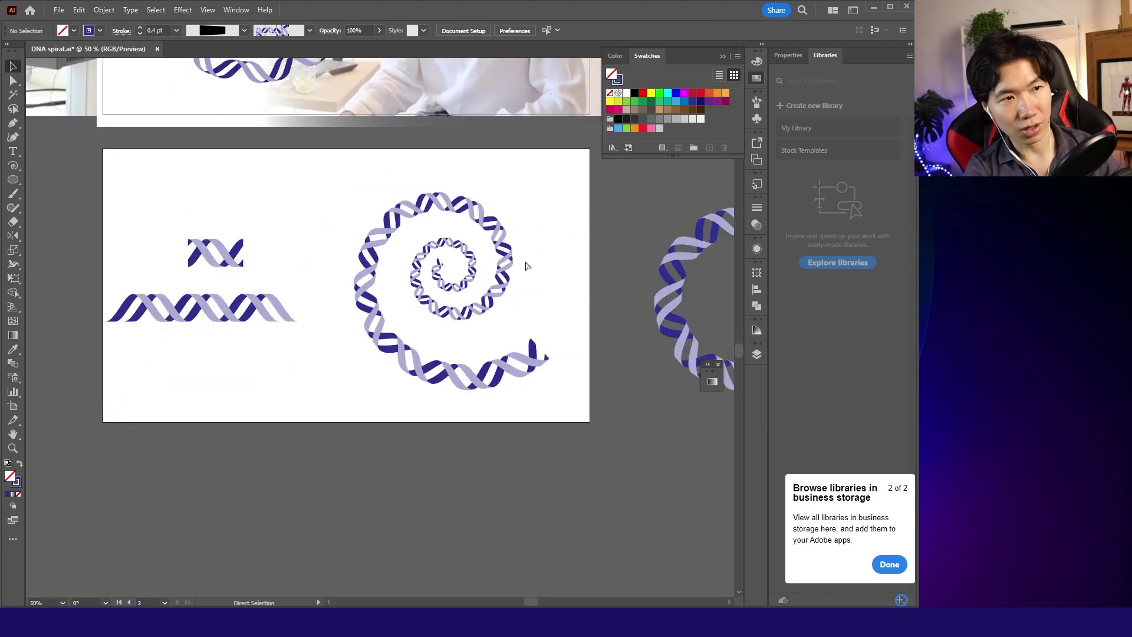
pyautogui.press('v')
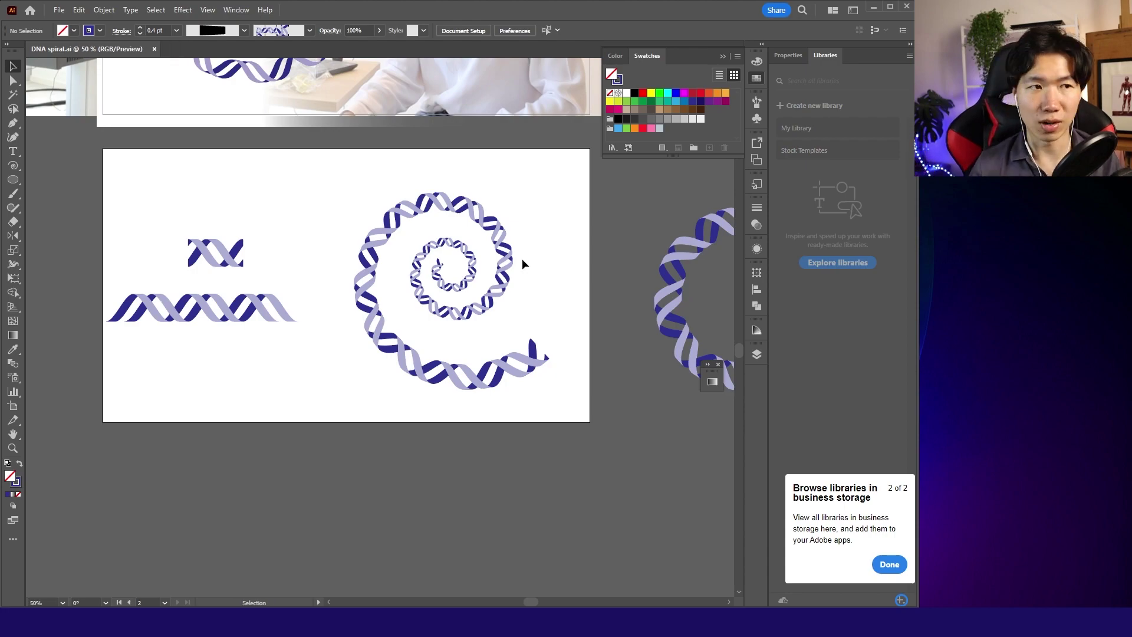